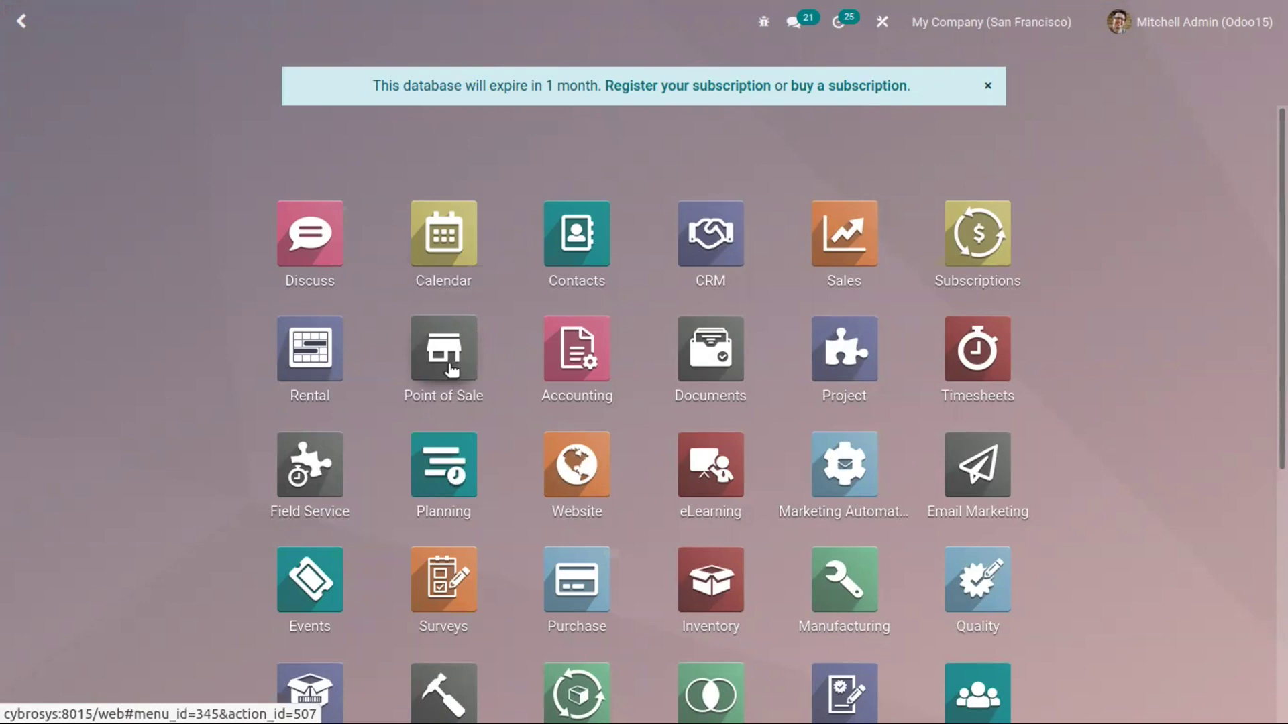
Scroll down the home app grid and open the Apps module list.
{"action": "scroll", "coordinate": [644, 402], "scroll_direction": "down", "scroll_amount": 2}
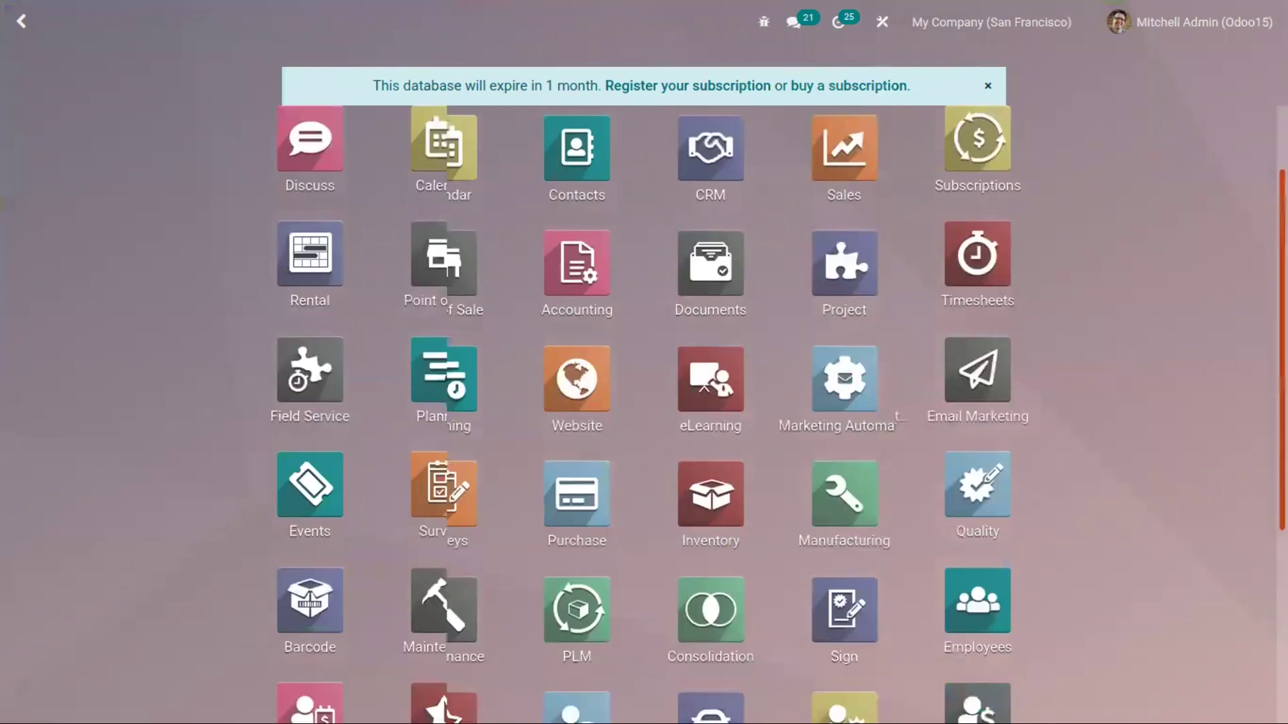
{"action": "scroll", "coordinate": [644, 415], "scroll_direction": "down", "scroll_amount": 2}
{"action": "scroll", "coordinate": [976, 587], "scroll_direction": "down", "scroll_amount": 2}
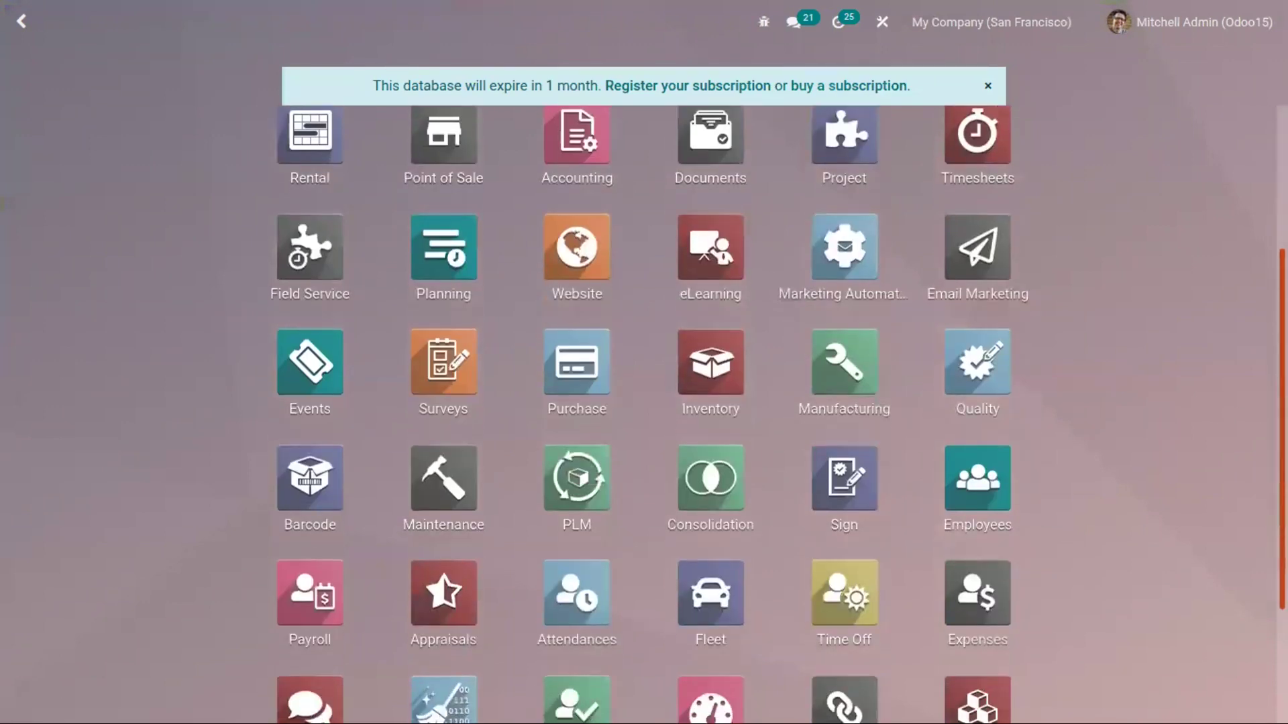
{"action": "left_click", "coordinate": [975, 586]}
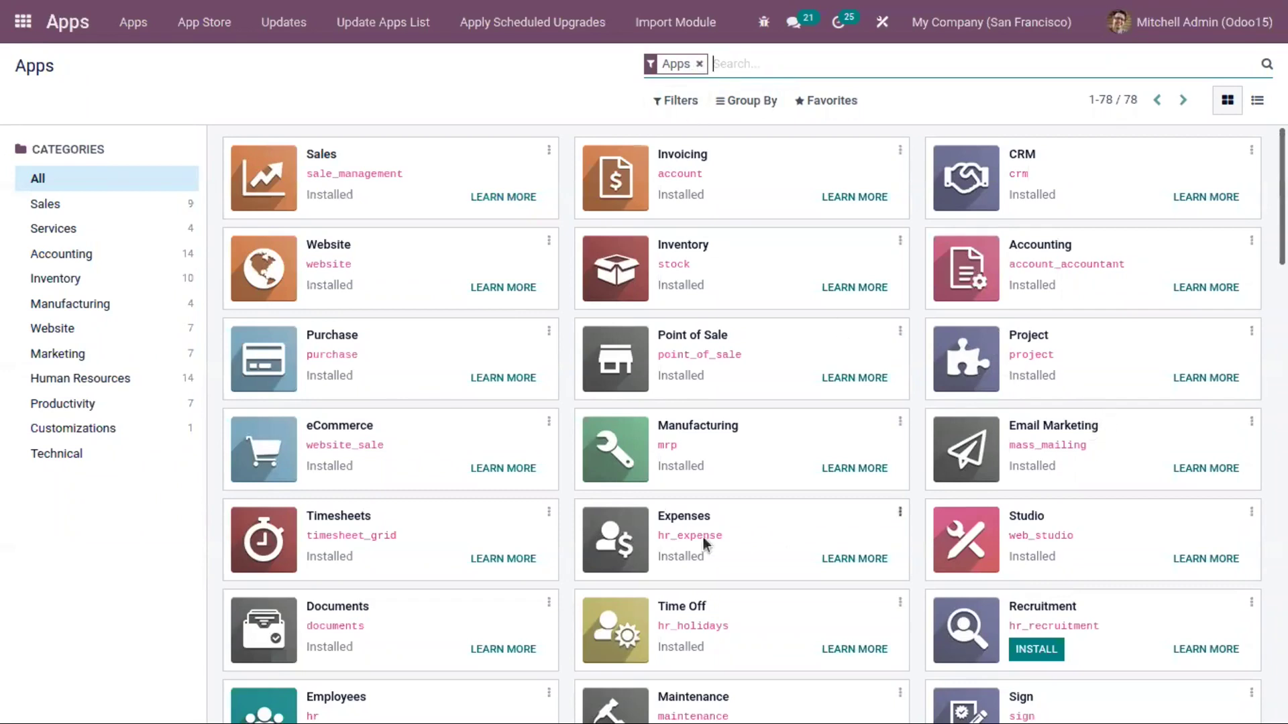
Search apps for 'we', browse Website-category modules without the Apps filter, then return home.
{"action": "left_click", "coordinate": [792, 65]}
{"action": "type", "text": "we"}
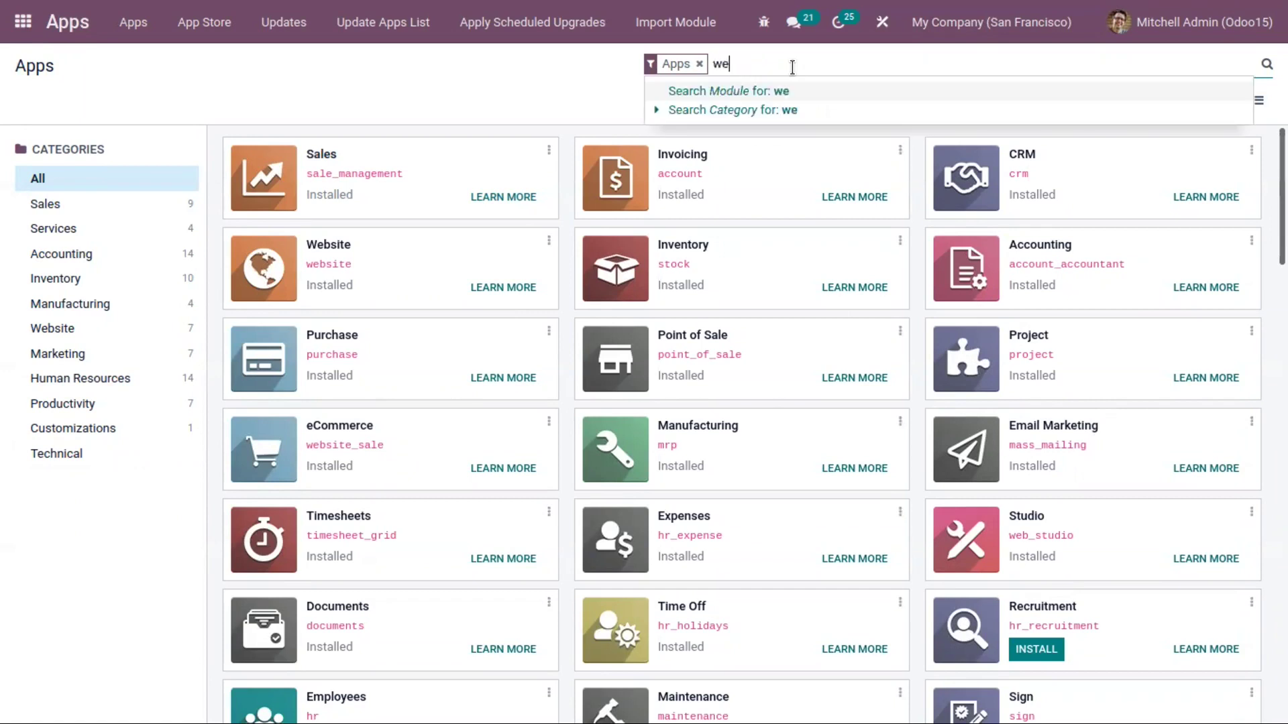
{"action": "left_click", "coordinate": [98, 337]}
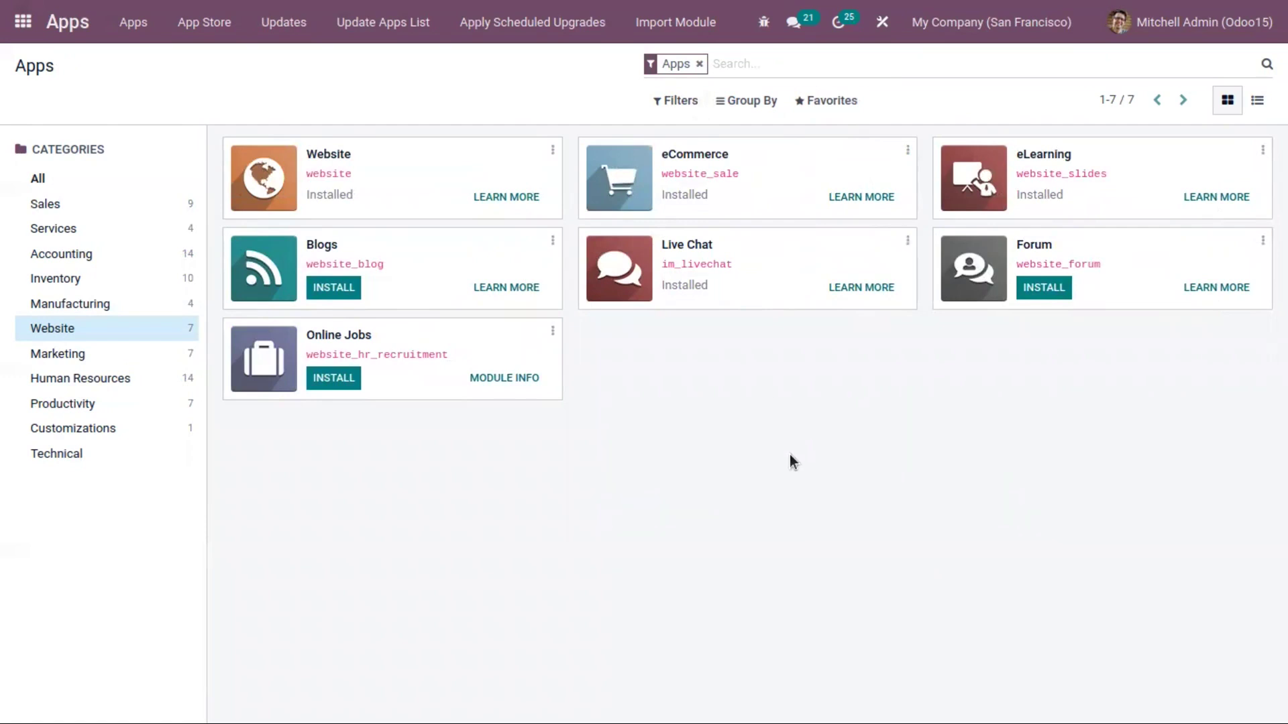
{"action": "left_click", "coordinate": [699, 64]}
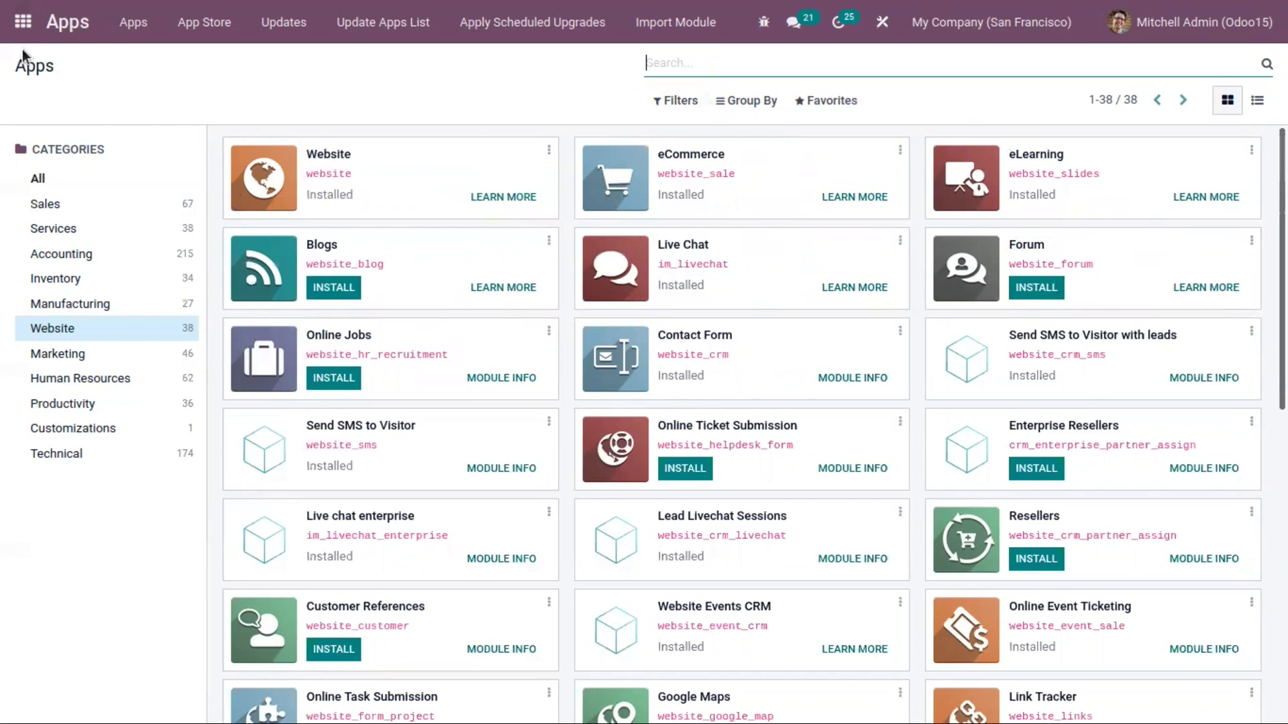
{"action": "left_click", "coordinate": [24, 24]}
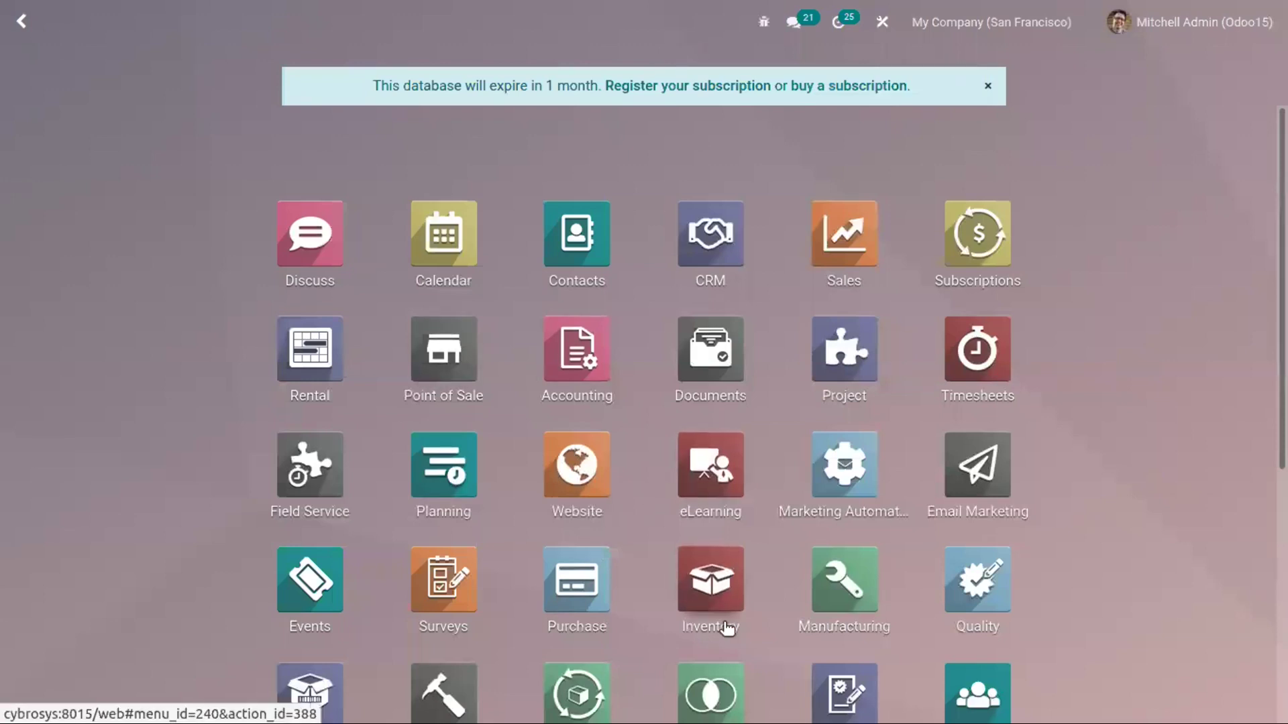
Open the Website app, go to the live site and its Contact us page.
{"action": "type", "text": "we"}
{"action": "left_click", "coordinate": [283, 211]}
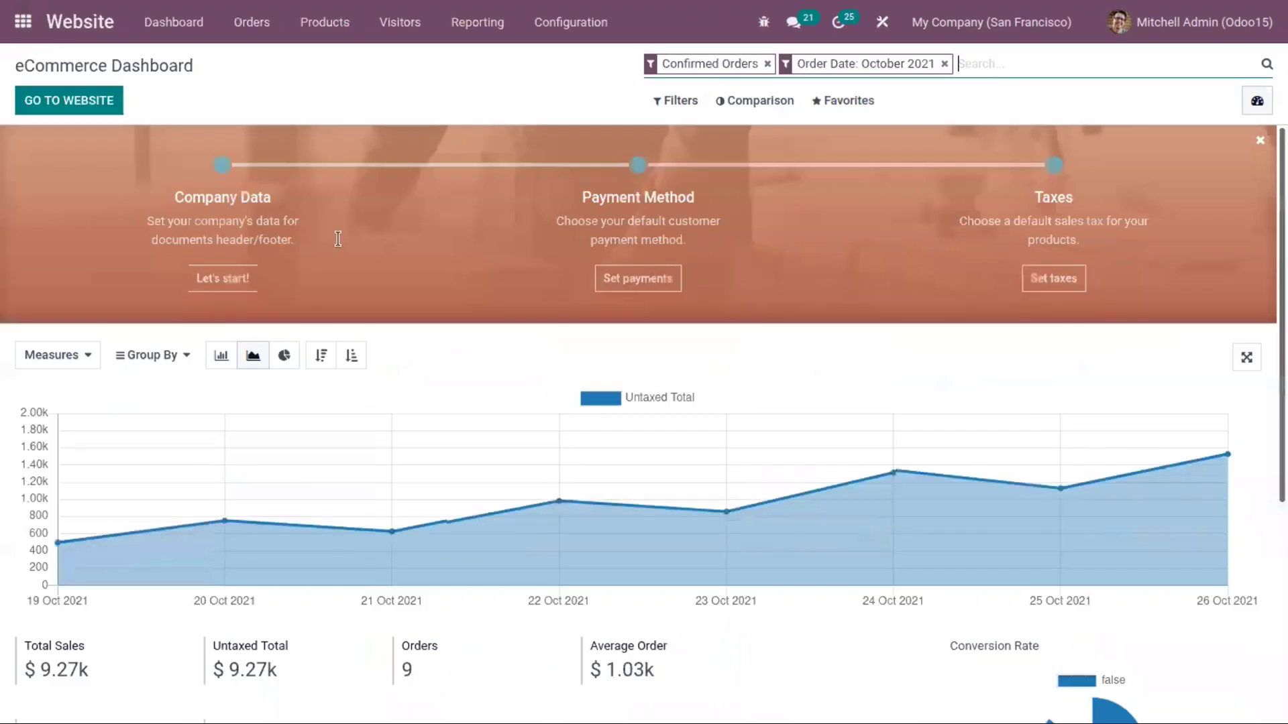
{"action": "left_click", "coordinate": [53, 106]}
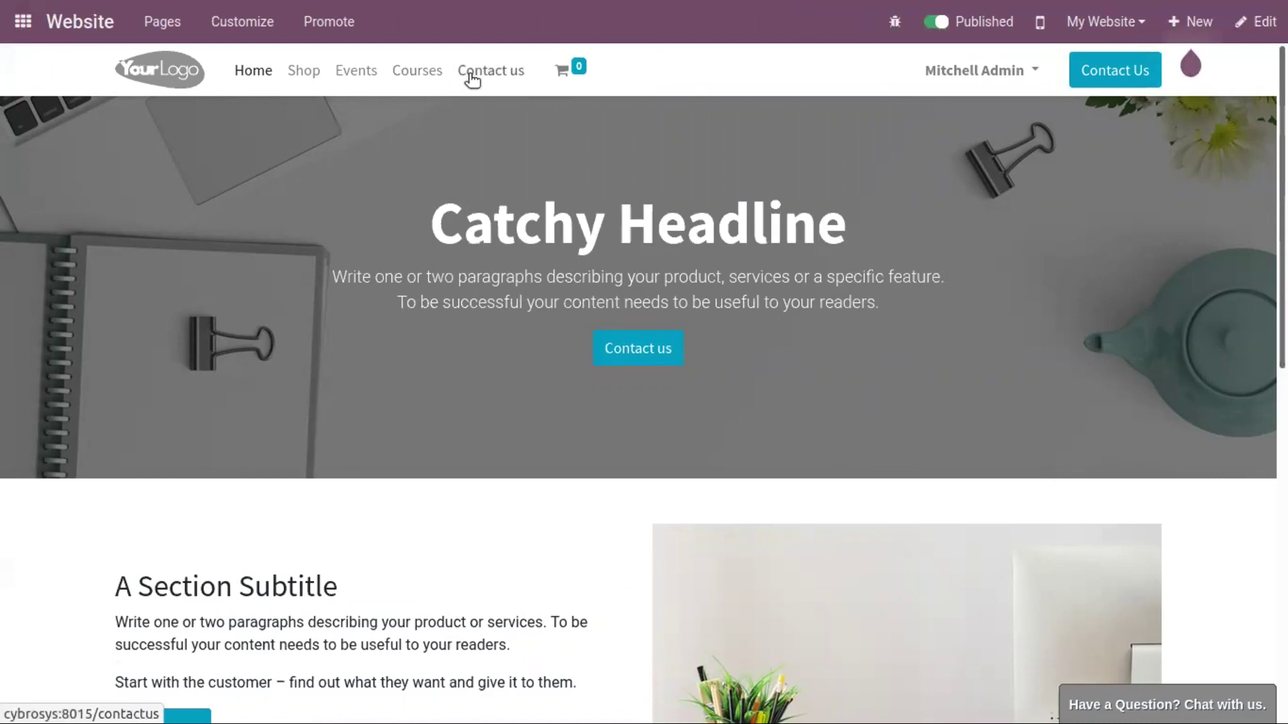
{"action": "left_click", "coordinate": [472, 78]}
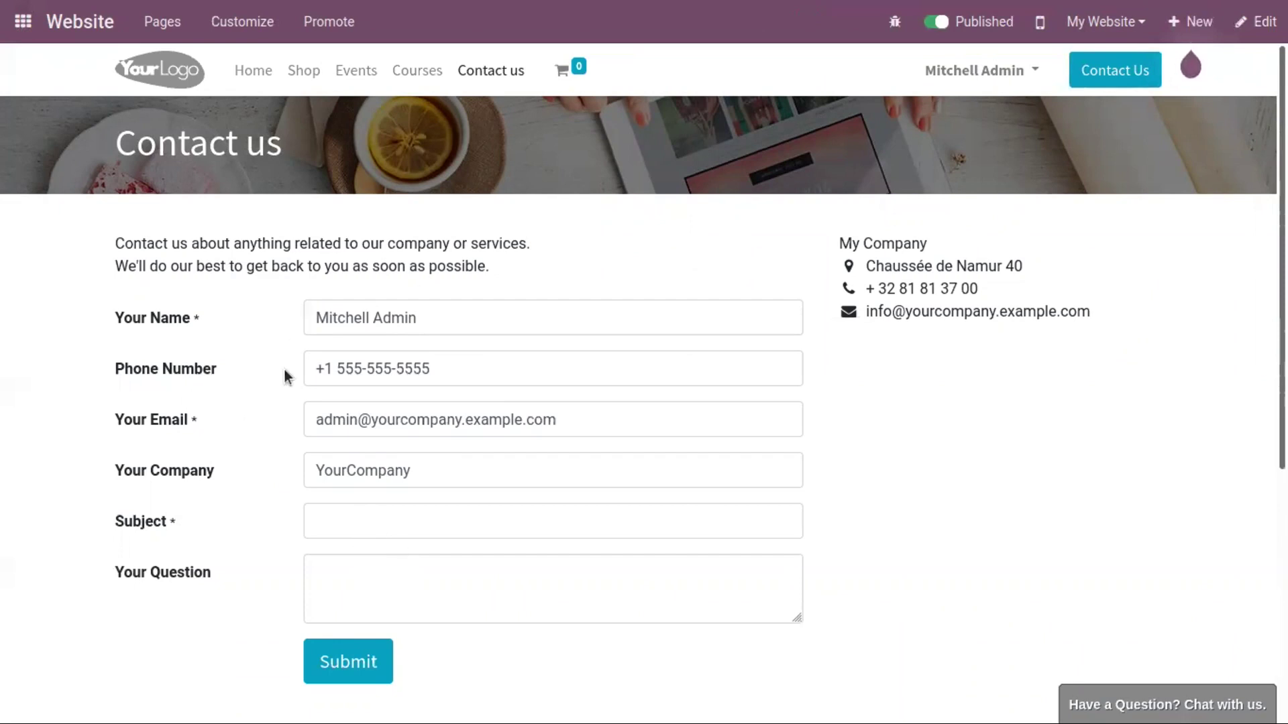
{"action": "left_click", "coordinate": [966, 71]}
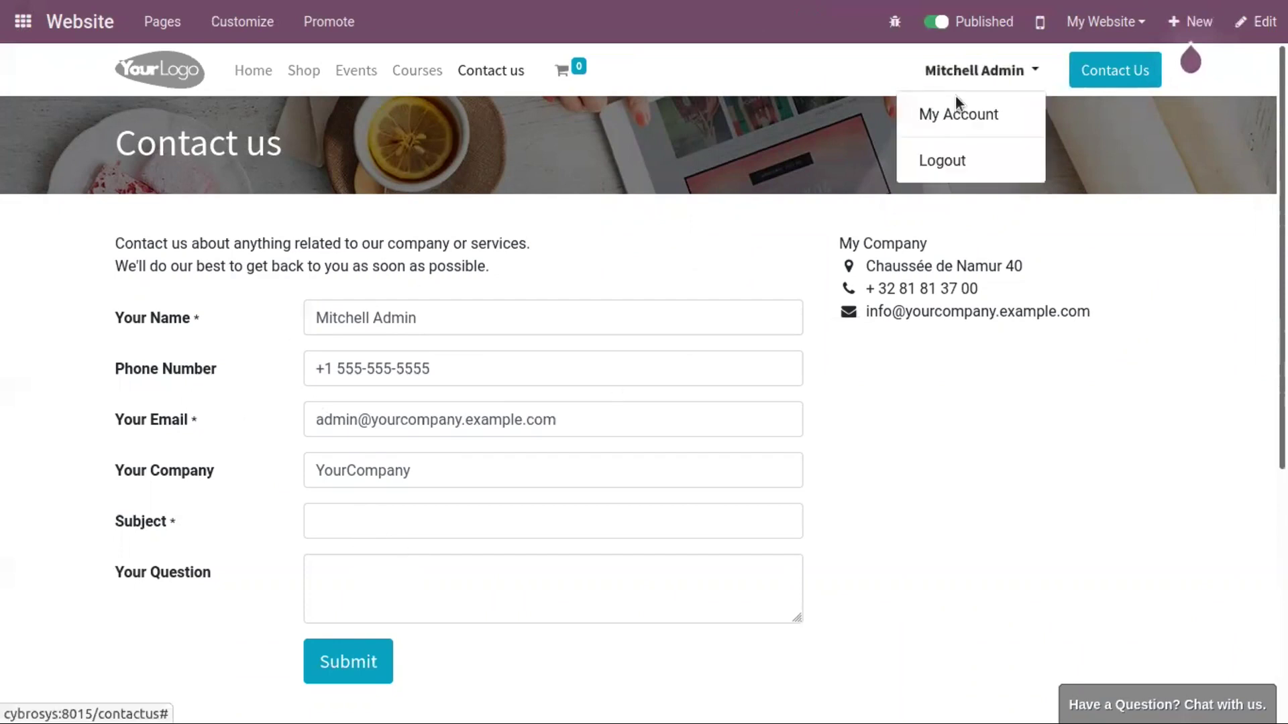
Enter the subject 'Need info about your services' in the contact form.
{"action": "left_click", "coordinate": [720, 236]}
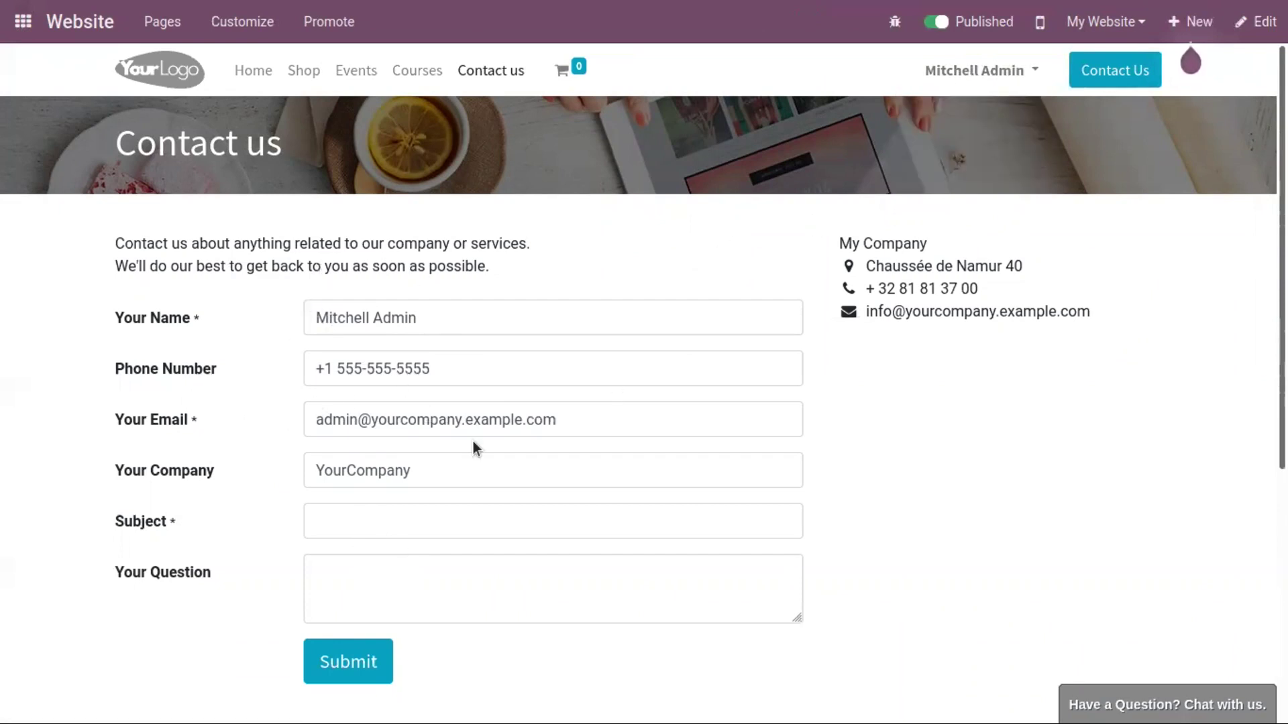
{"action": "left_click", "coordinate": [404, 512]}
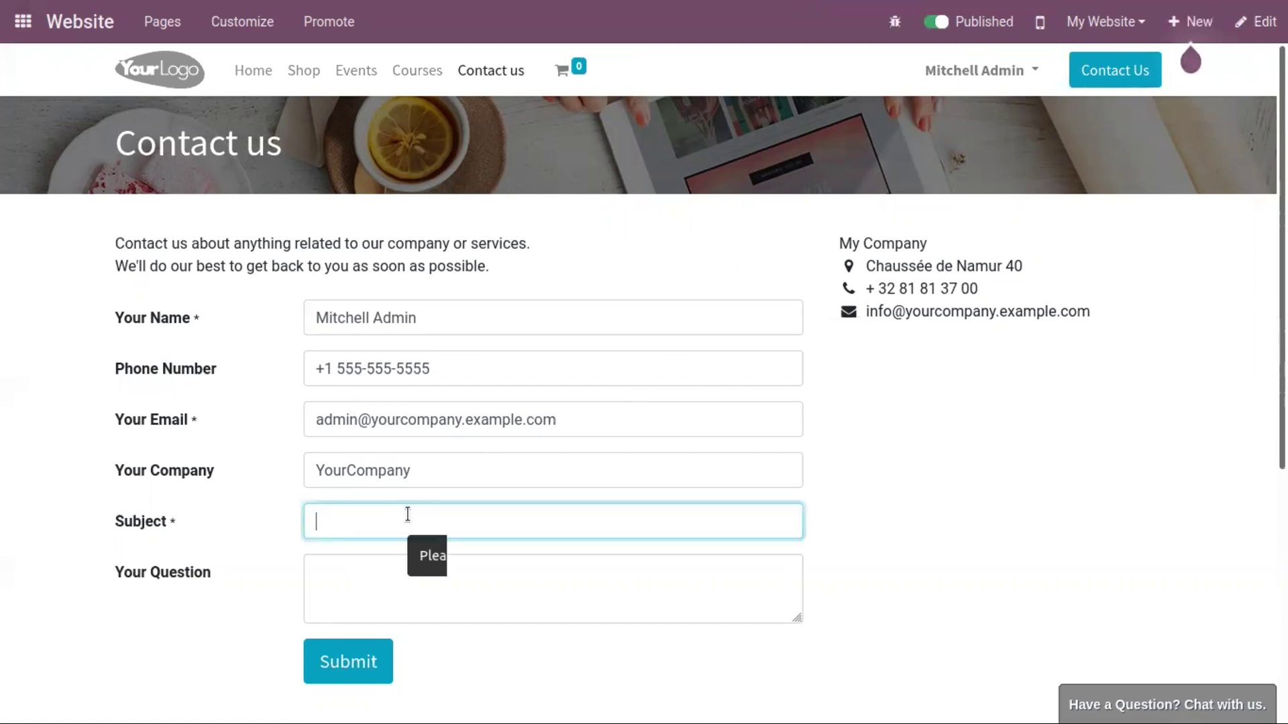
{"action": "type", "text": "Need "}
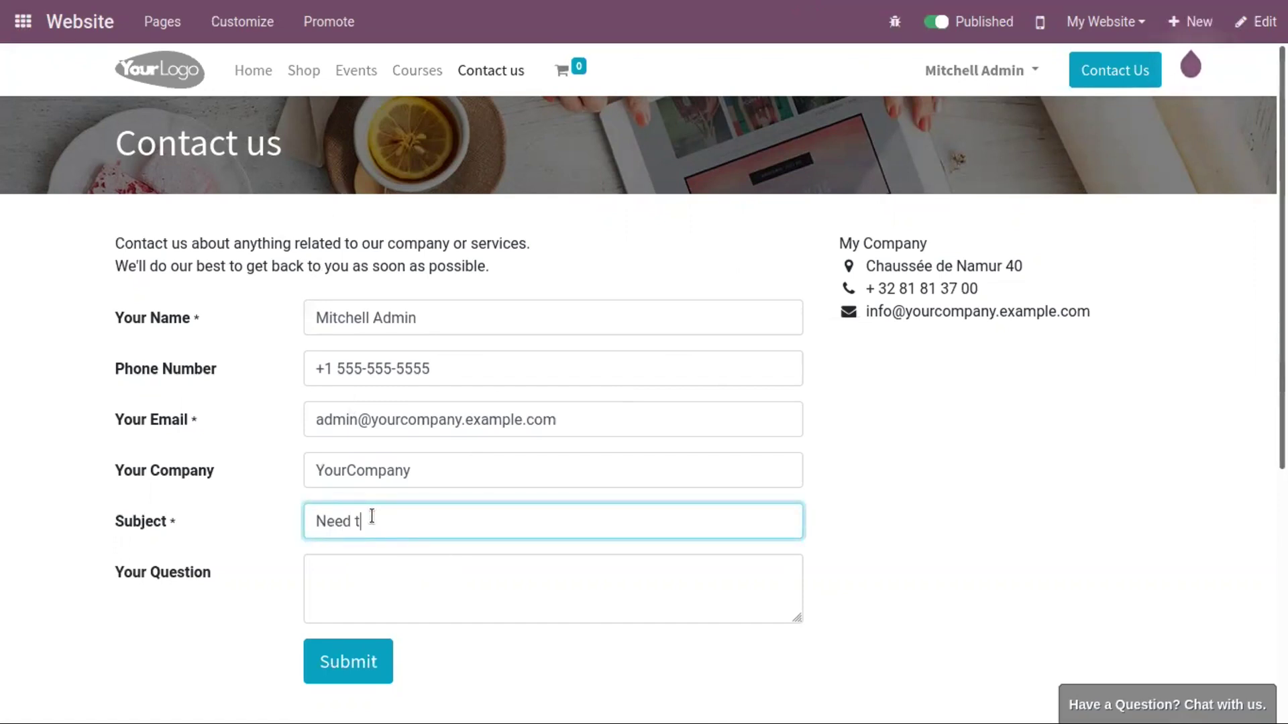
{"action": "type", "text": "info about your se"}
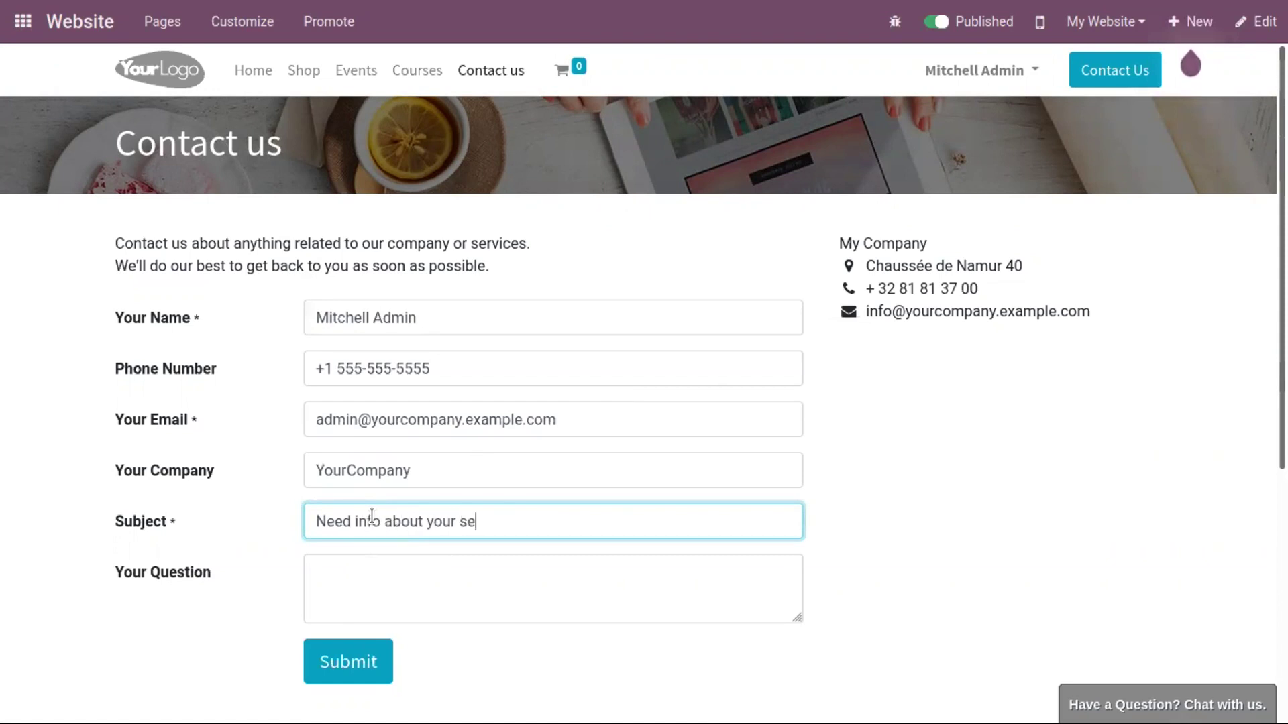
{"action": "type", "text": "rvices"}
Type the question 'Need to know more about your company's services'.
{"action": "left_click", "coordinate": [380, 580]}
{"action": "type", "text": "/"}
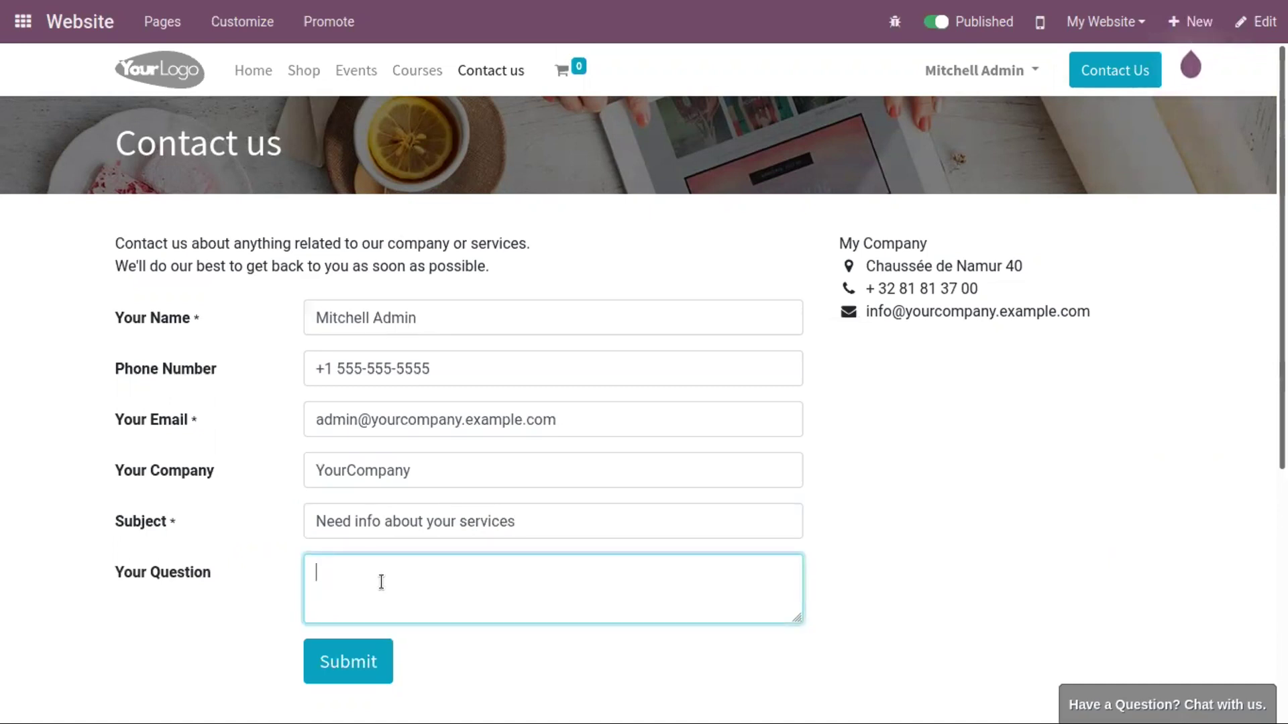
{"action": "key", "text": "BackSpace"}
{"action": "type", "text": "Need to know more about y"}
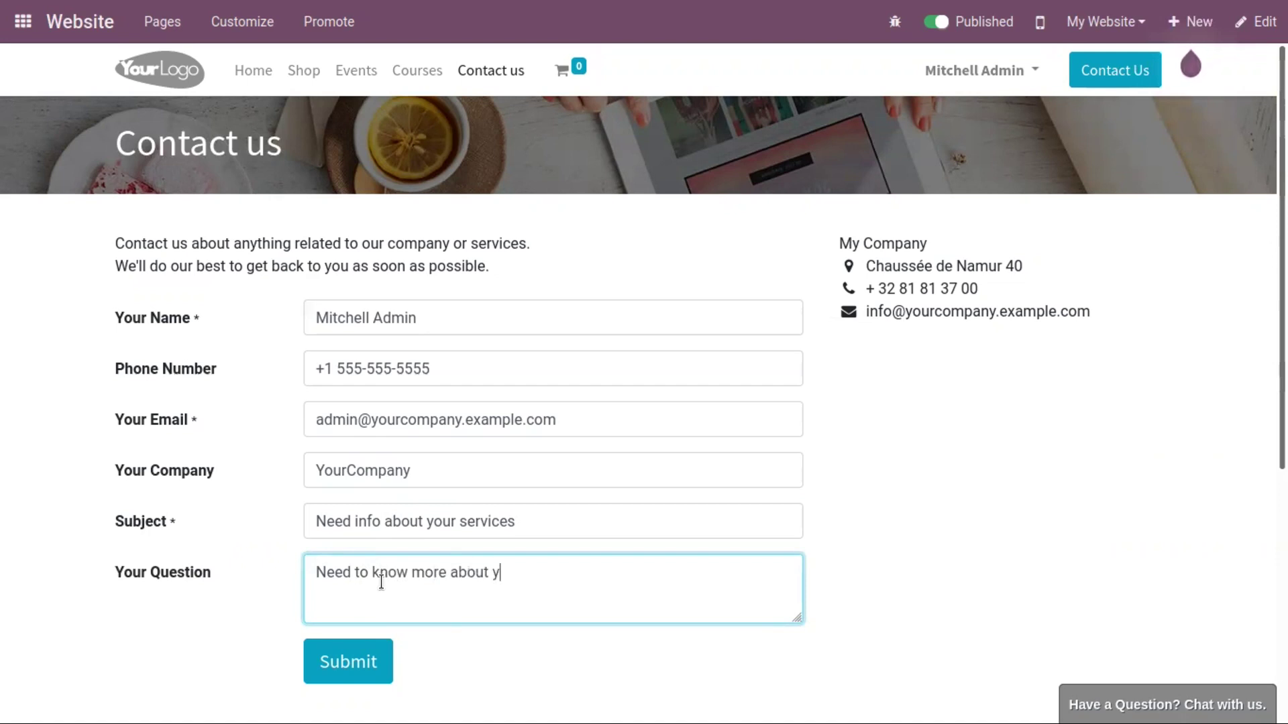
{"action": "type", "text": "our company"}
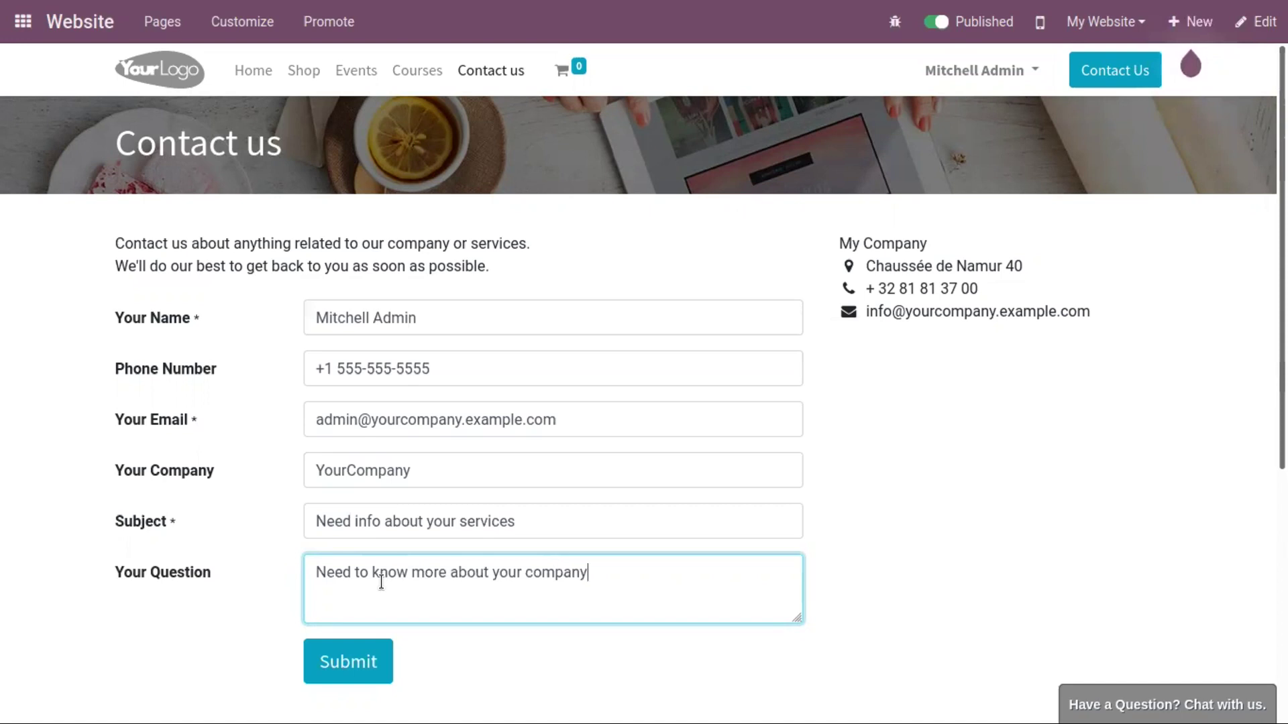
{"action": "type", "text": "'s services"}
Enter the page editor and select the contact form to show its submission action options.
{"action": "left_click", "coordinate": [908, 400]}
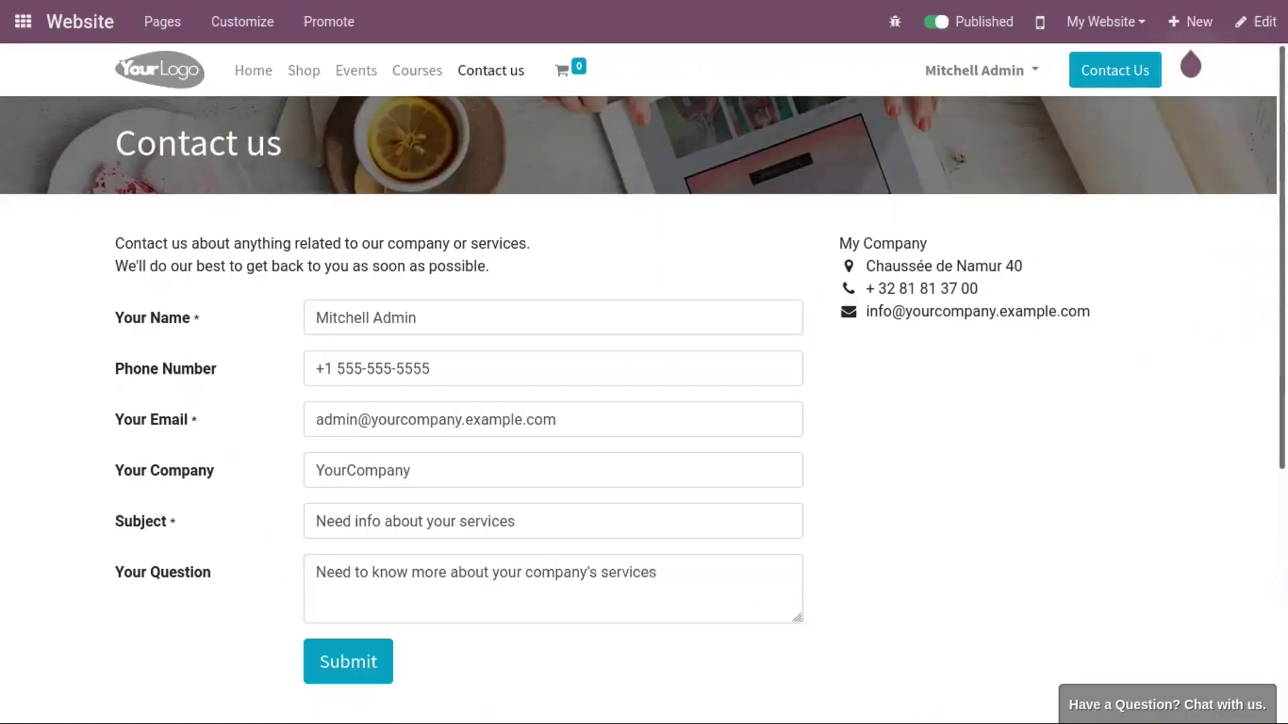
{"action": "left_click", "coordinate": [1263, 27]}
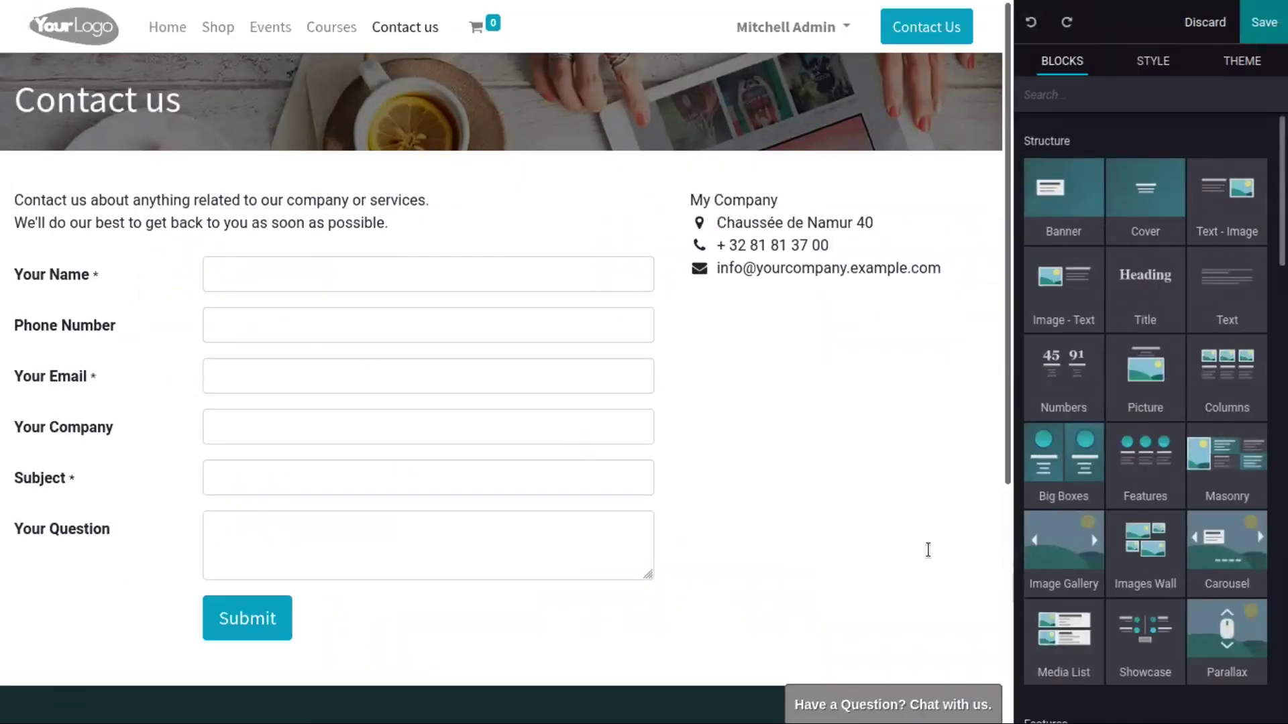
{"action": "left_click", "coordinate": [1155, 62]}
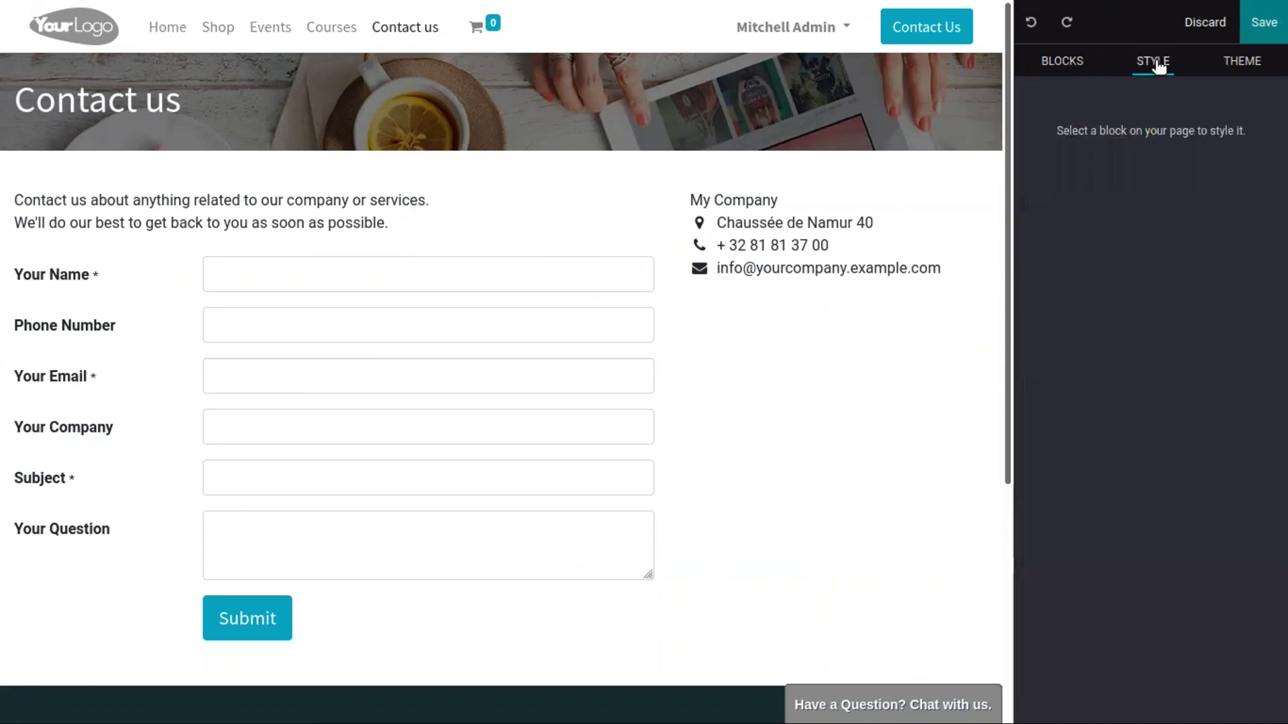
{"action": "left_click", "coordinate": [1056, 66]}
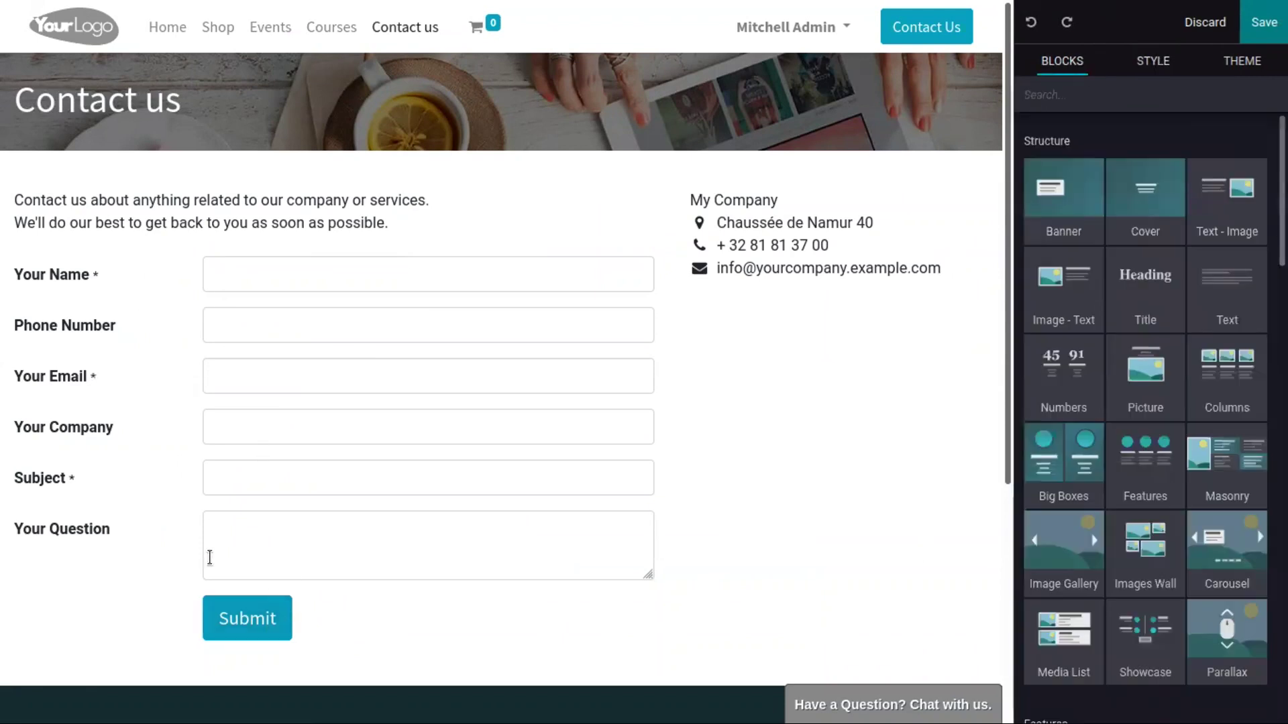
{"action": "left_click", "coordinate": [248, 614]}
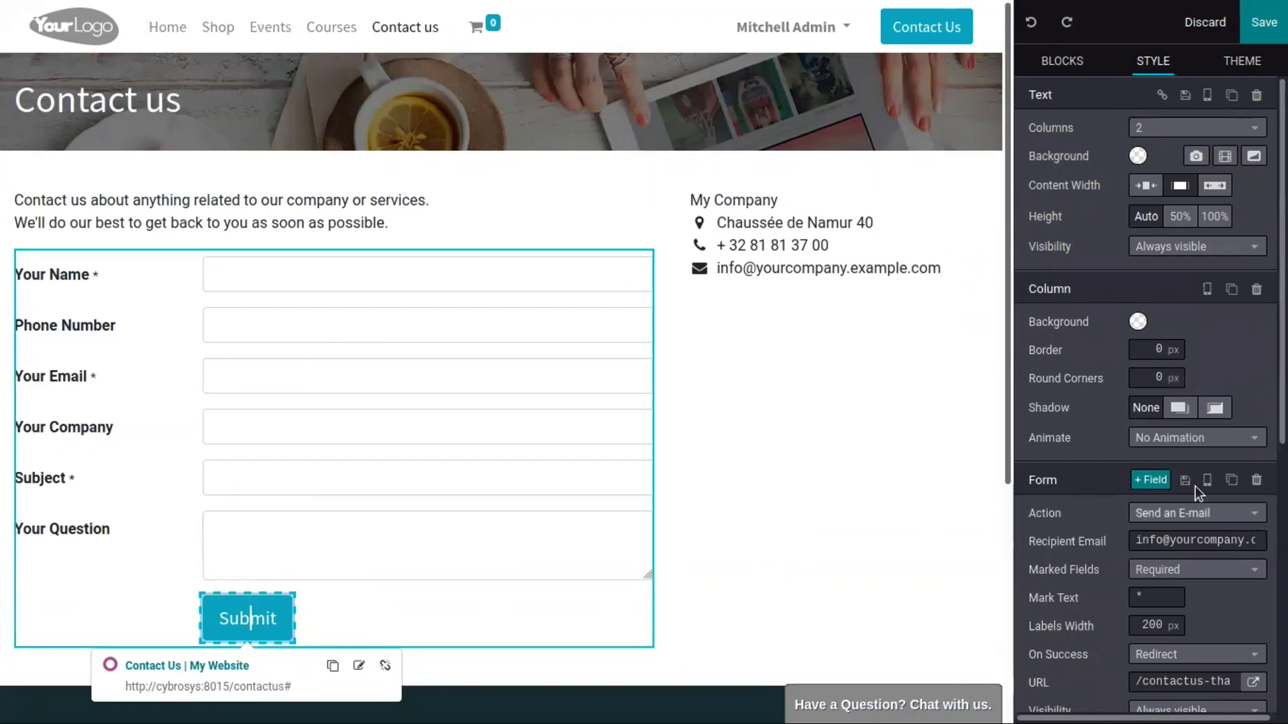
{"action": "scroll", "coordinate": [1064, 331], "scroll_direction": "down", "scroll_amount": 3}
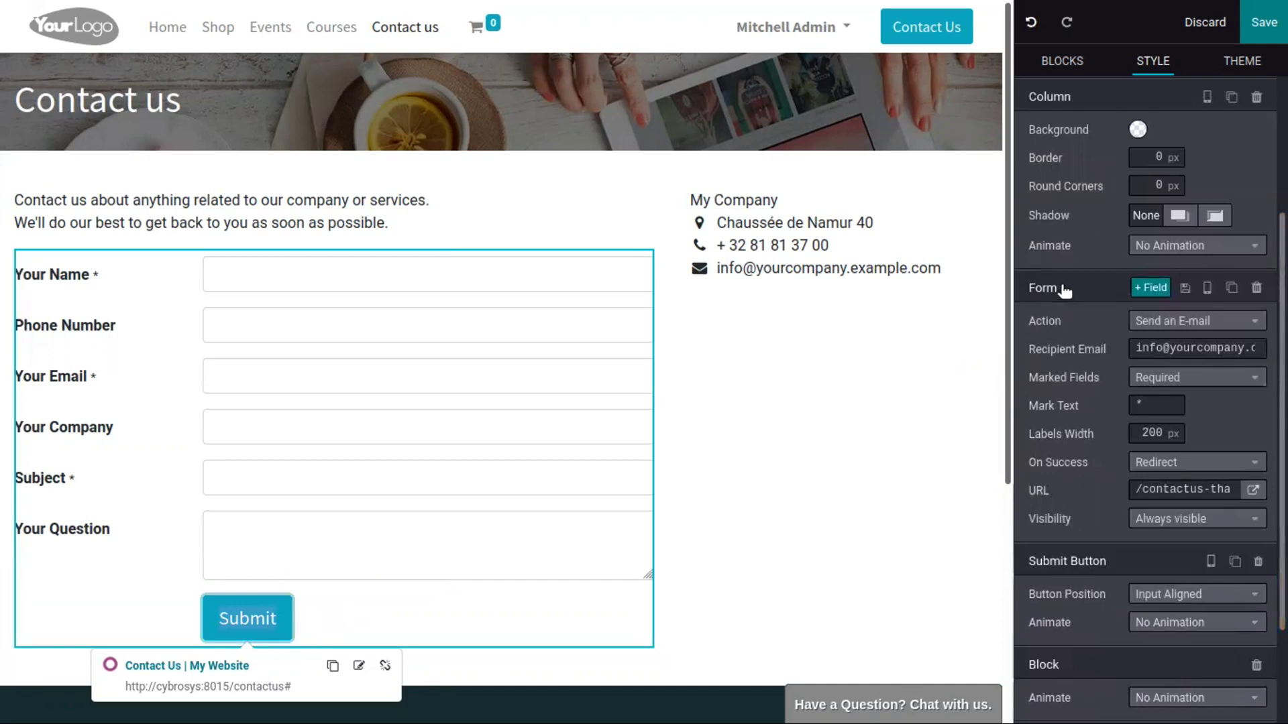
{"action": "left_click", "coordinate": [1189, 328]}
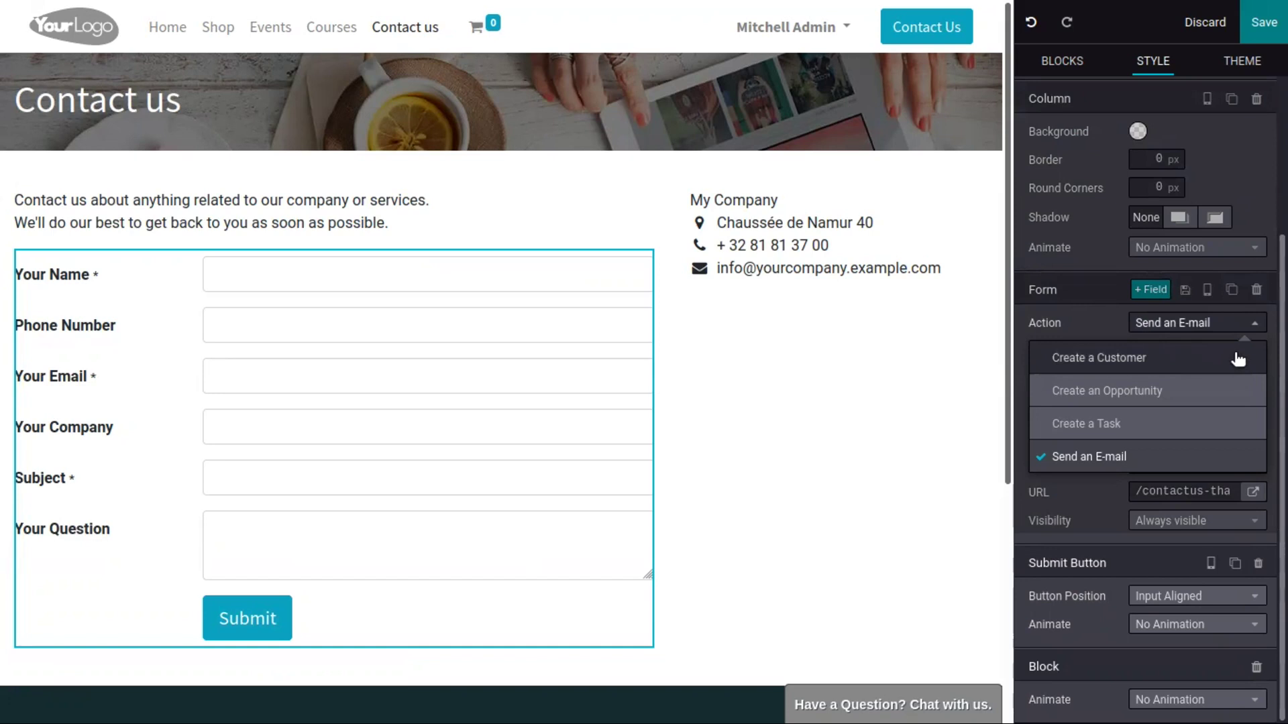
Make the form create an opportunity for the Sales team with the admin user as salesperson.
{"action": "left_click", "coordinate": [1122, 390]}
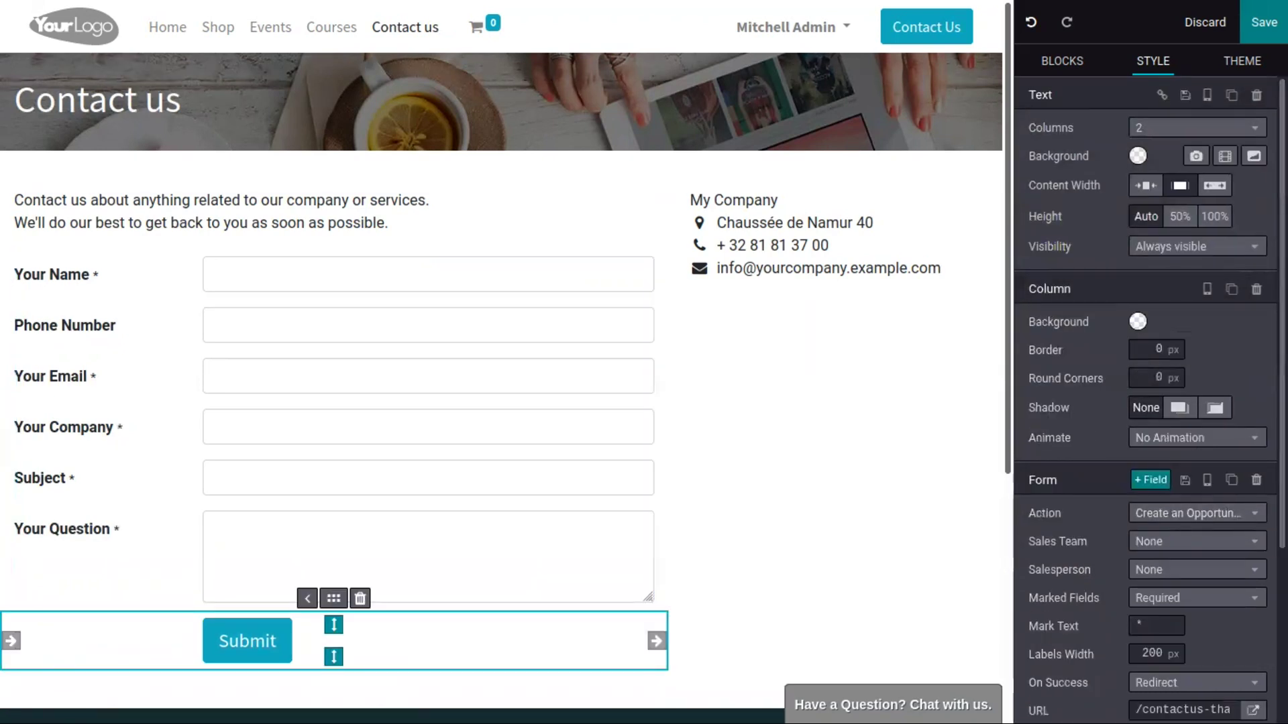
{"action": "scroll", "coordinate": [1117, 412], "scroll_direction": "down", "scroll_amount": 2}
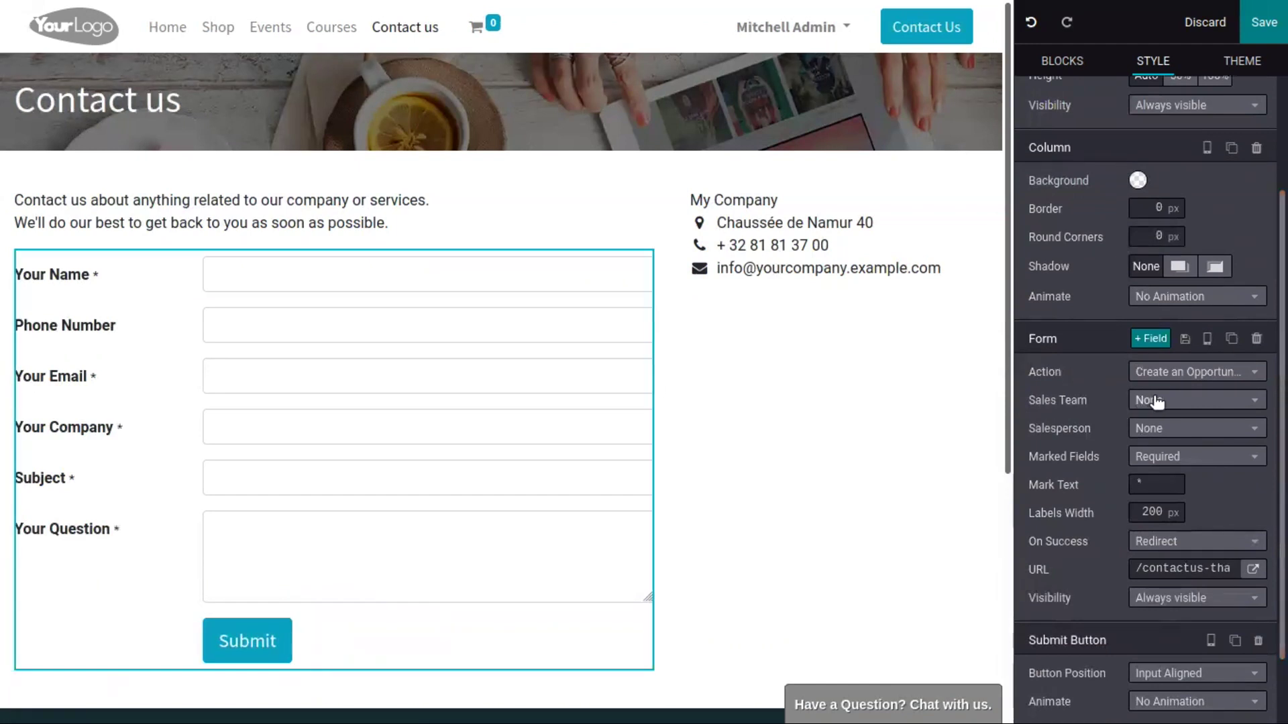
{"action": "left_click", "coordinate": [1157, 402]}
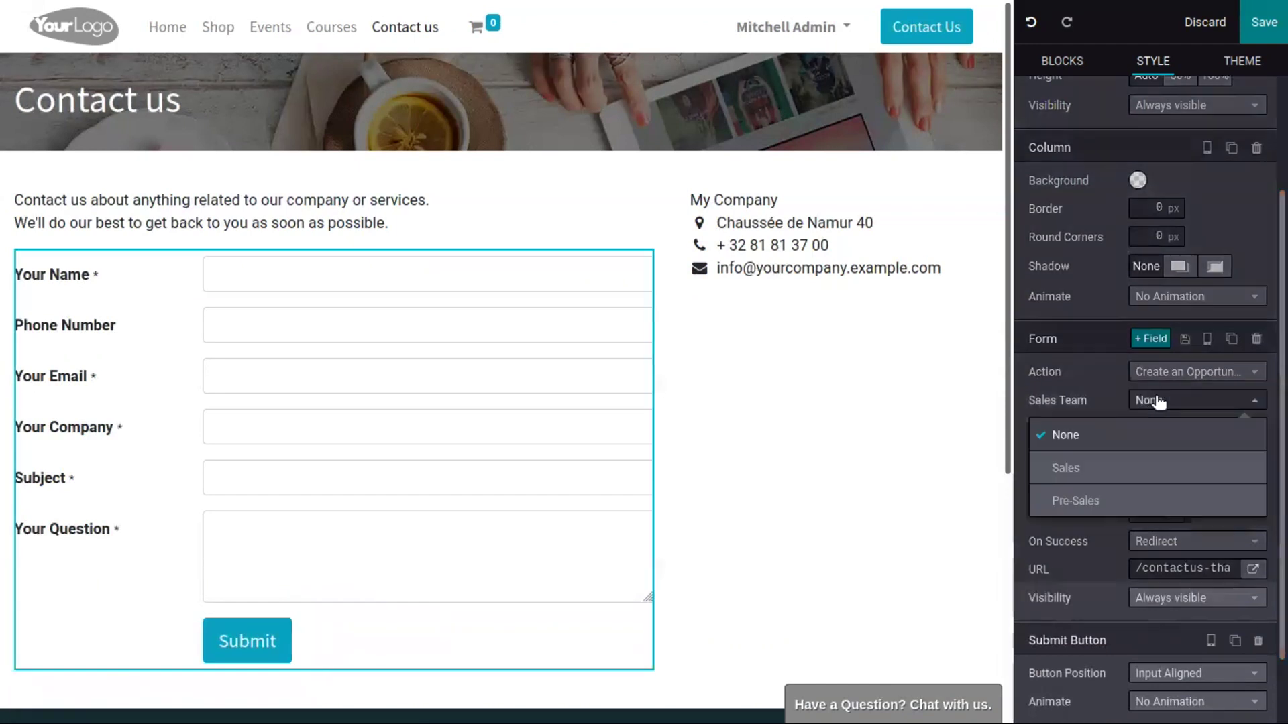
{"action": "left_click", "coordinate": [1125, 469]}
{"action": "left_click", "coordinate": [1162, 429]}
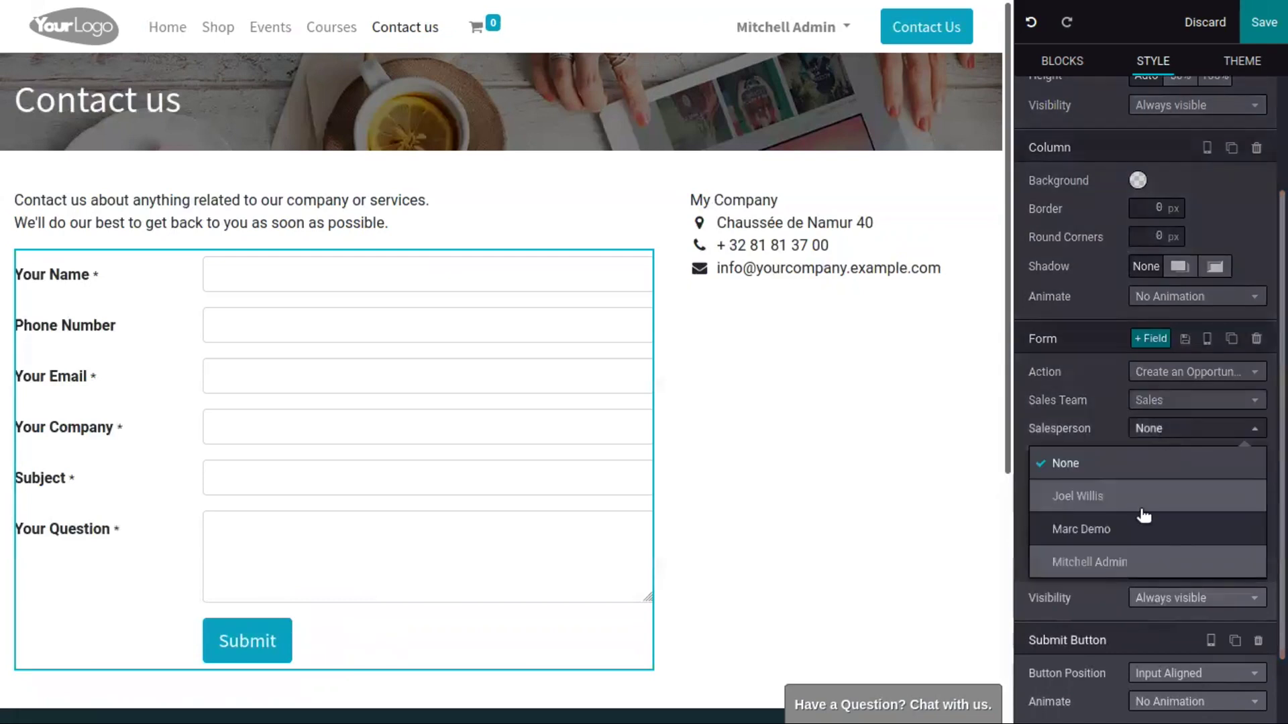
{"action": "left_click", "coordinate": [1152, 555]}
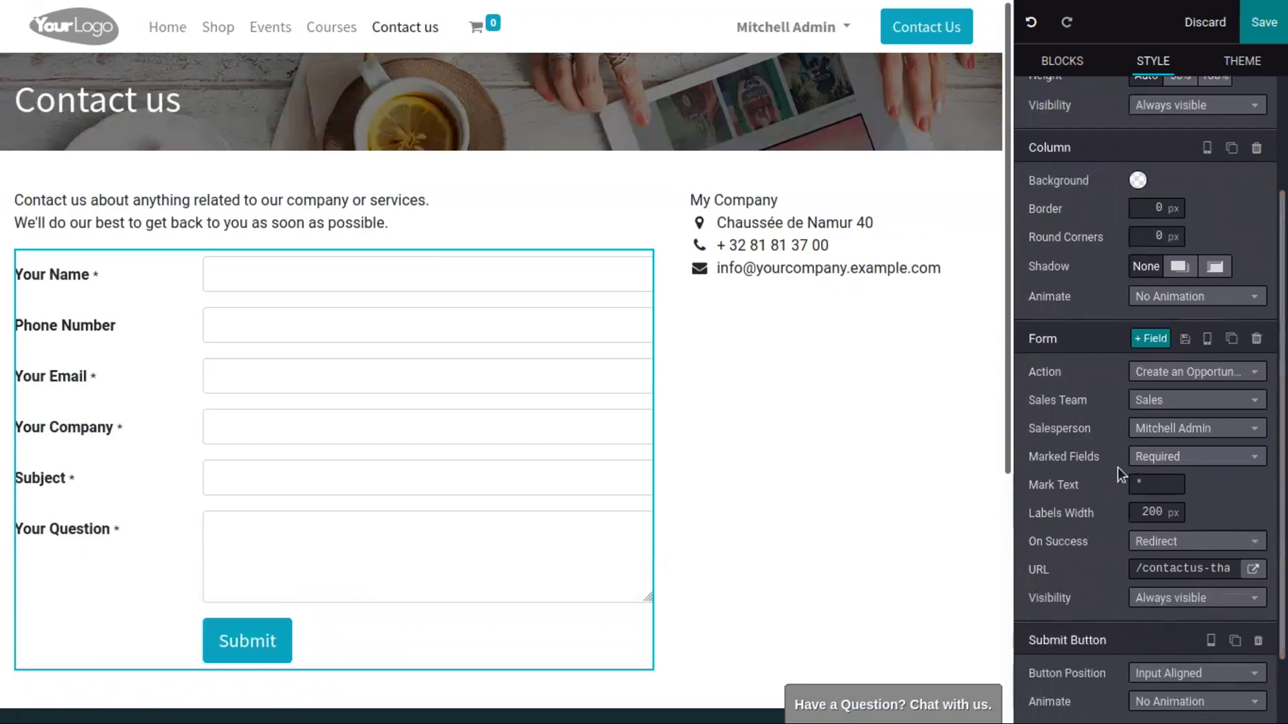
Keep the form's Marked Fields option set to Required.
{"action": "left_click", "coordinate": [1188, 460]}
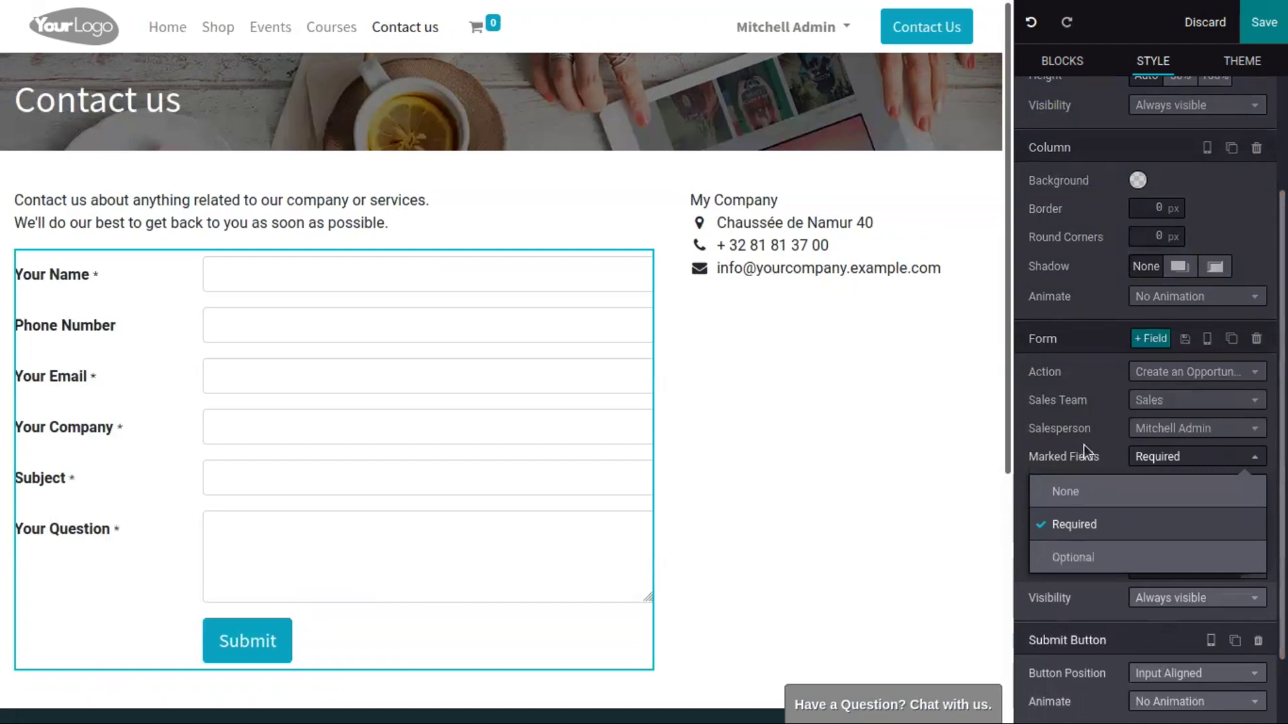
{"action": "left_click", "coordinate": [1086, 448]}
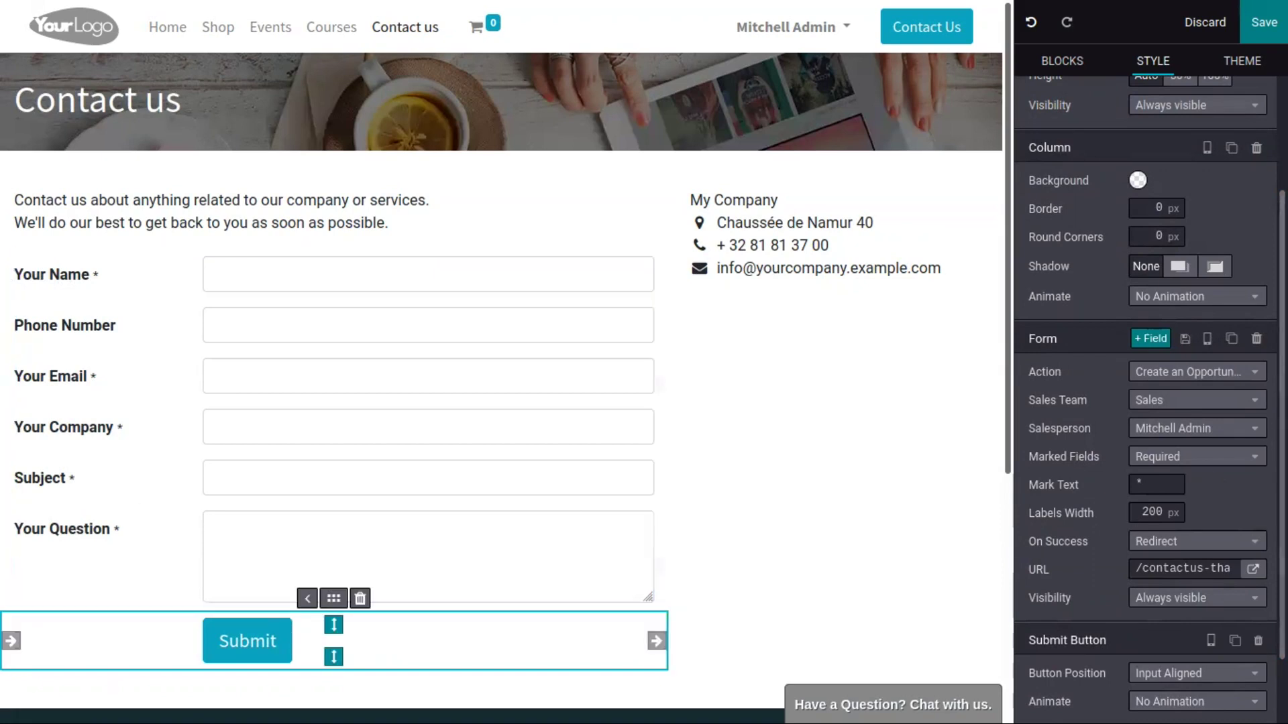
{"action": "scroll", "coordinate": [1149, 399], "scroll_direction": "down", "scroll_amount": 1}
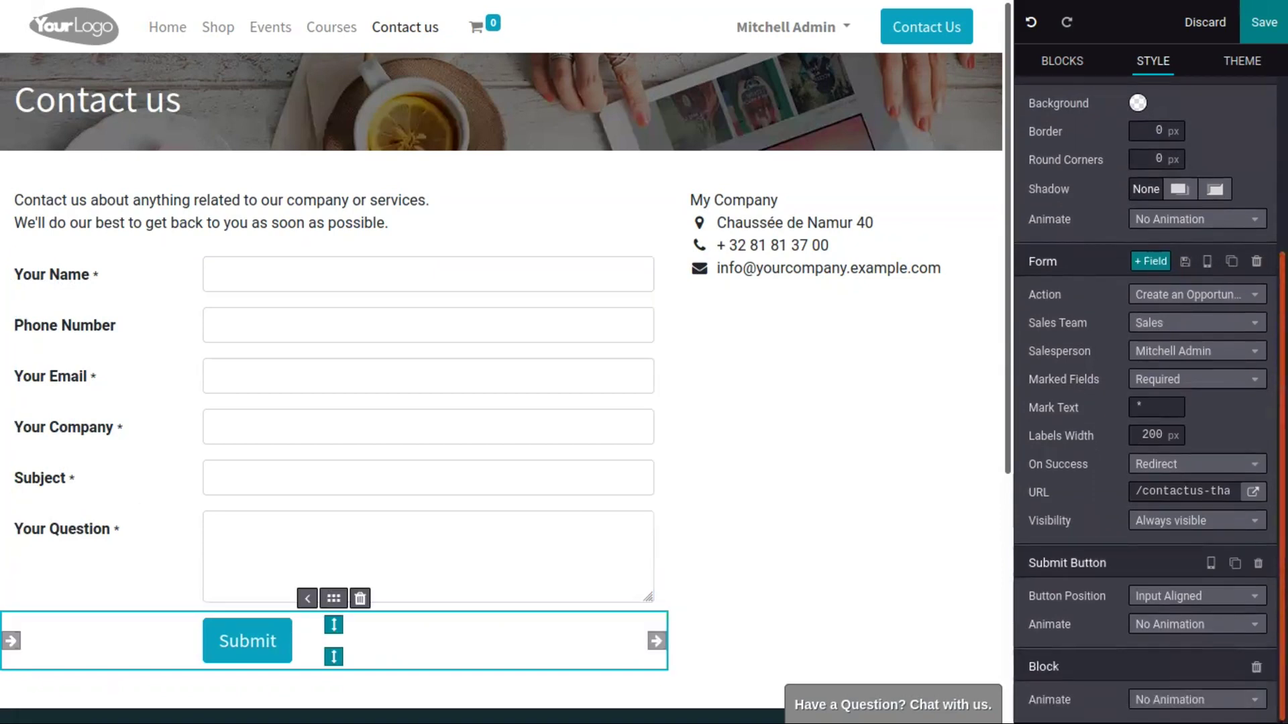
{"action": "left_click", "coordinate": [1163, 470]}
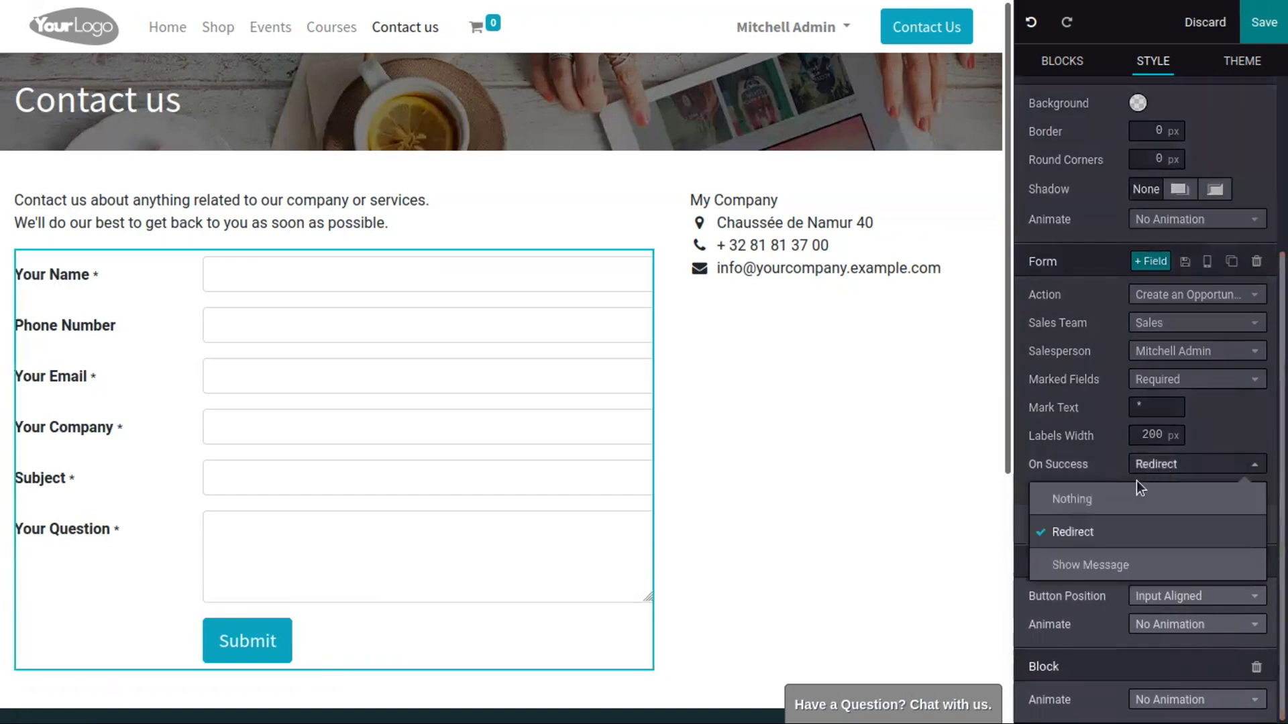
{"action": "left_click", "coordinate": [1096, 460]}
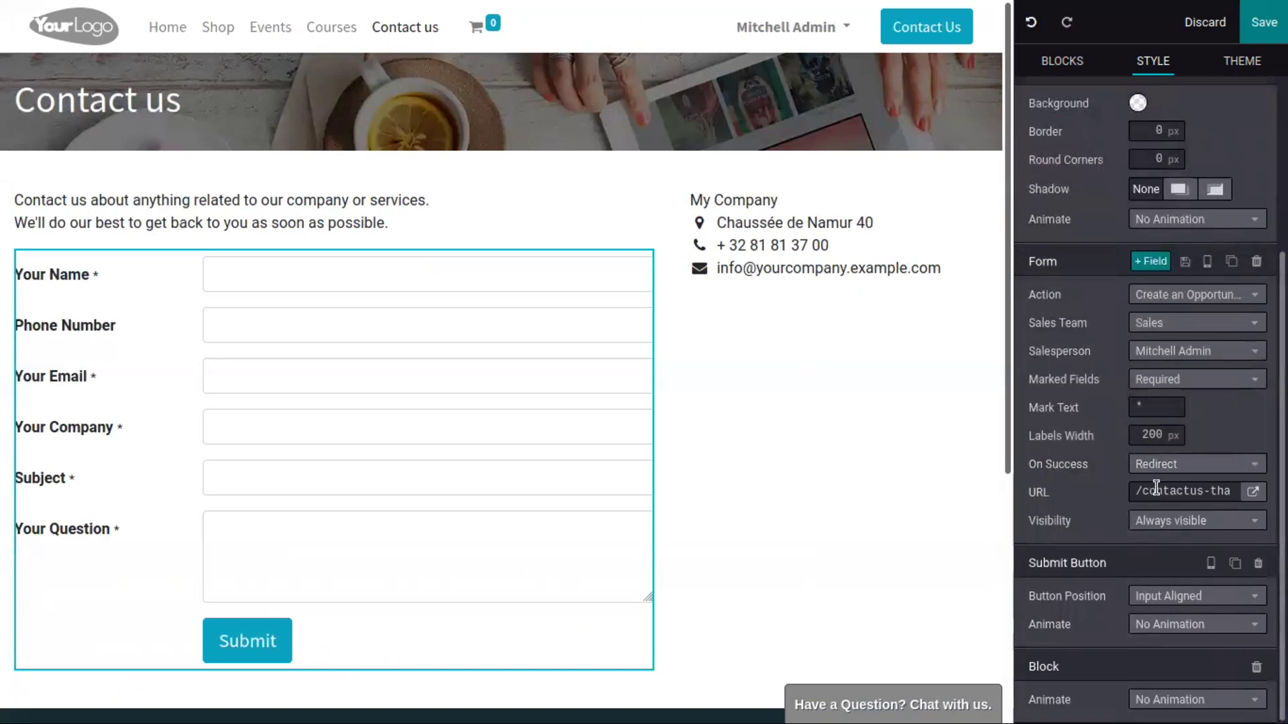
{"action": "left_click", "coordinate": [1162, 527]}
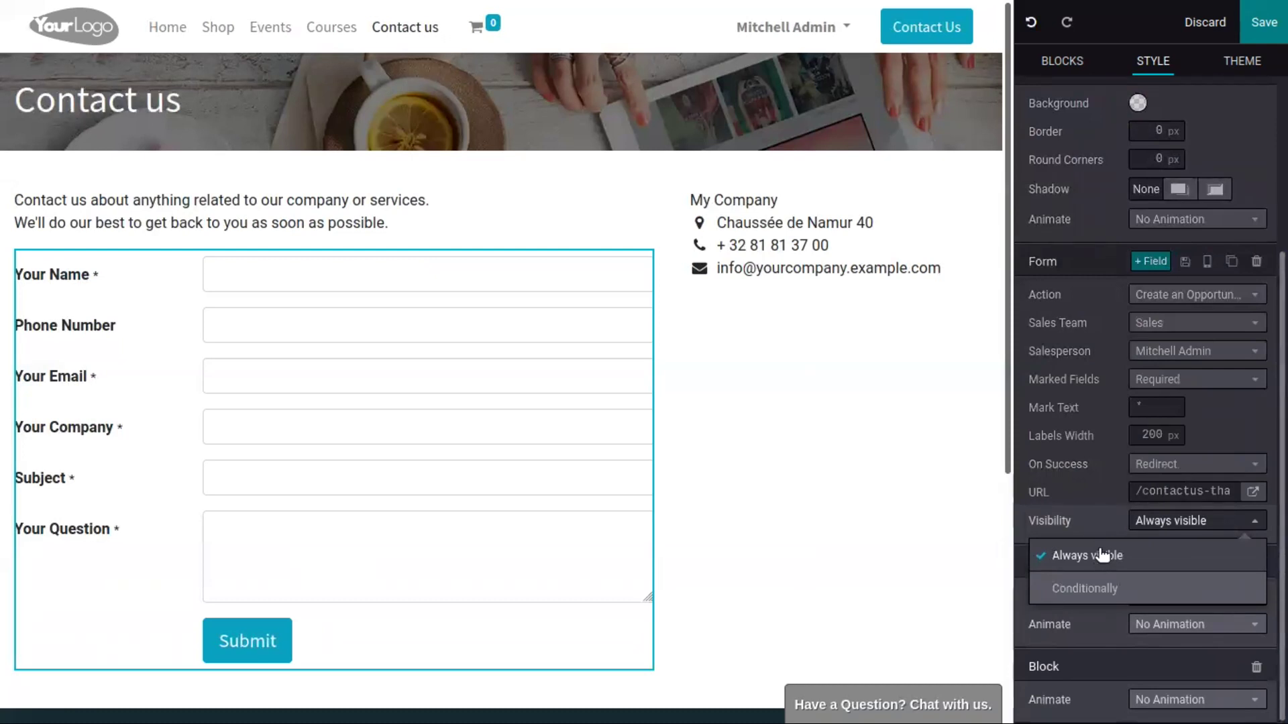
{"action": "left_click", "coordinate": [1087, 511]}
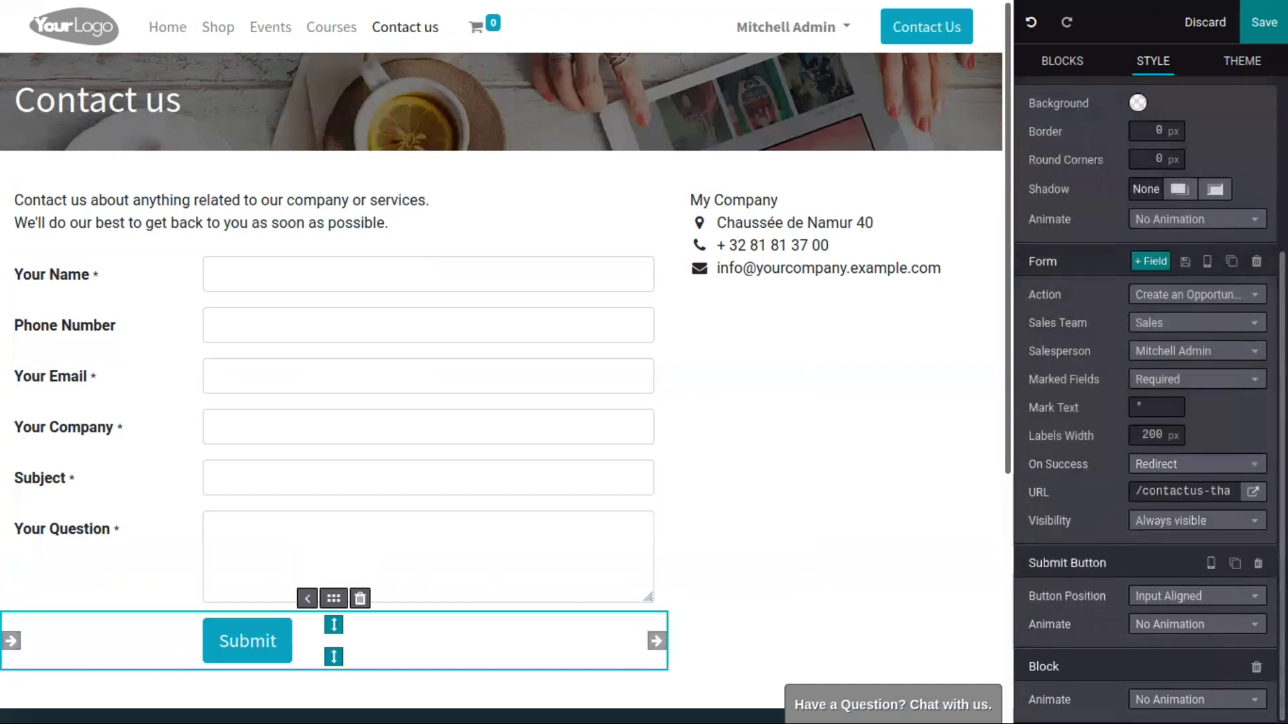
{"action": "scroll", "coordinate": [1140, 403], "scroll_direction": "up", "scroll_amount": 2}
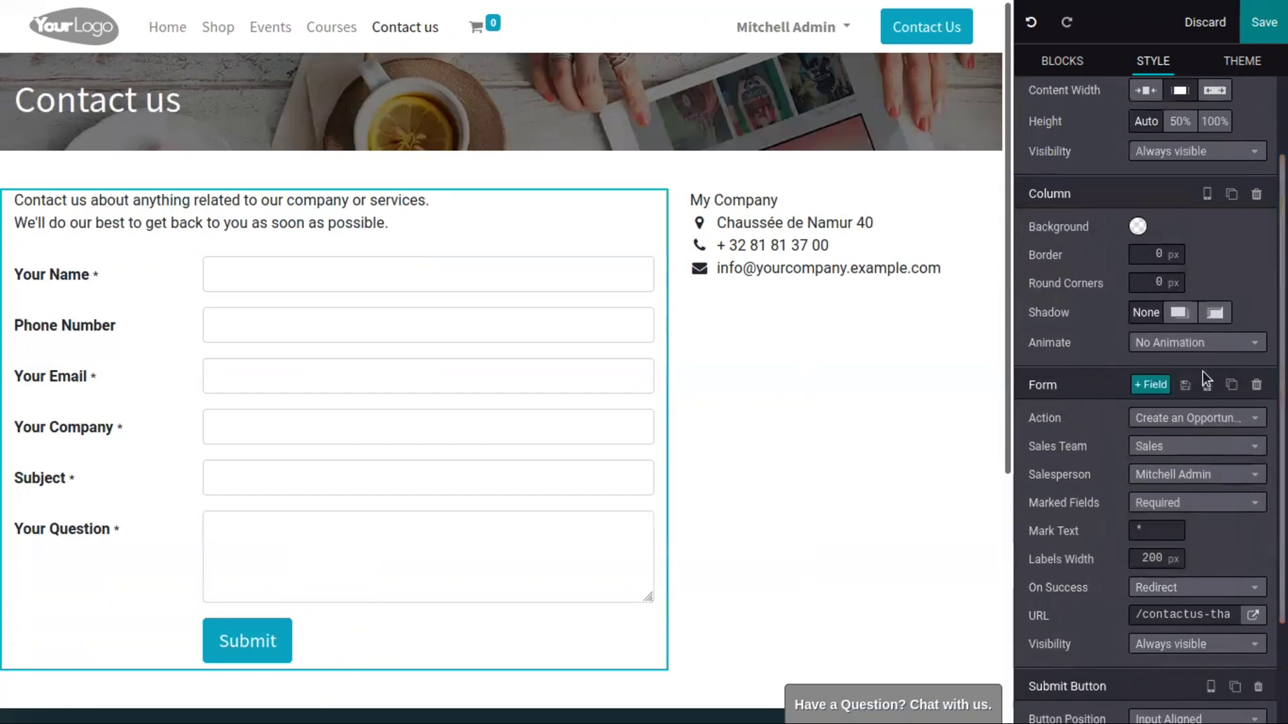
{"action": "left_click", "coordinate": [1151, 385]}
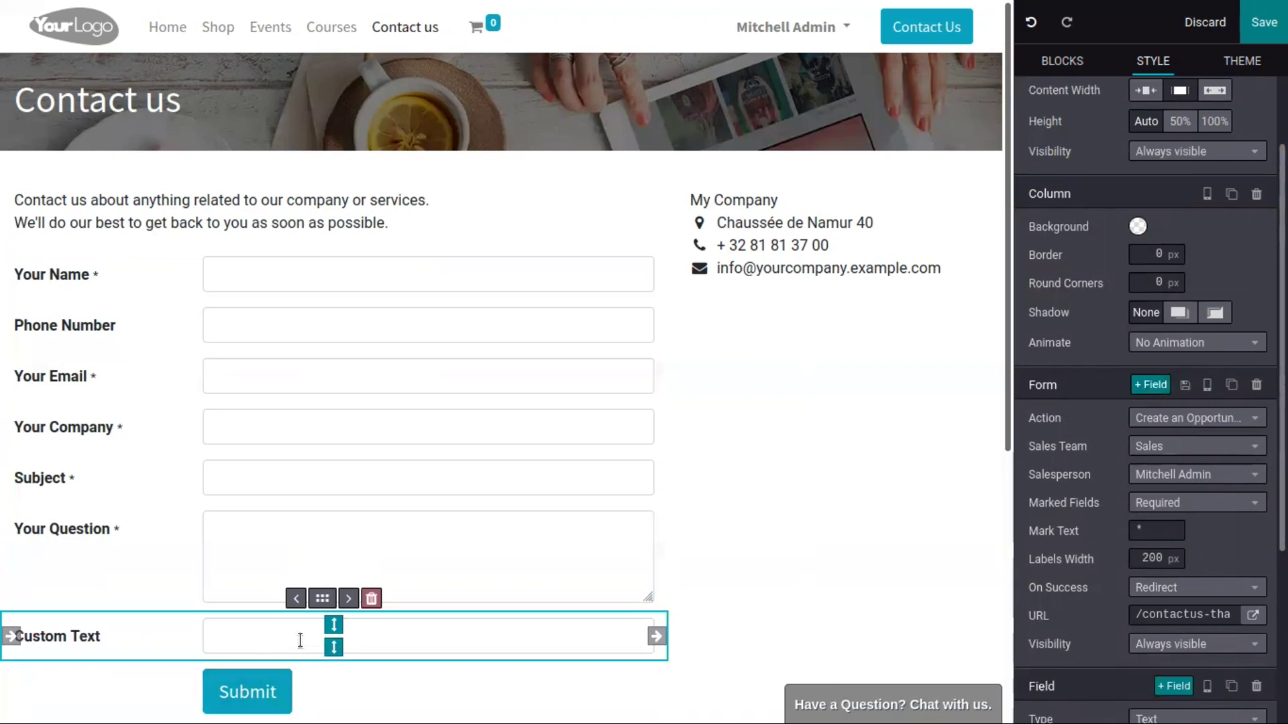
{"action": "left_click", "coordinate": [371, 599]}
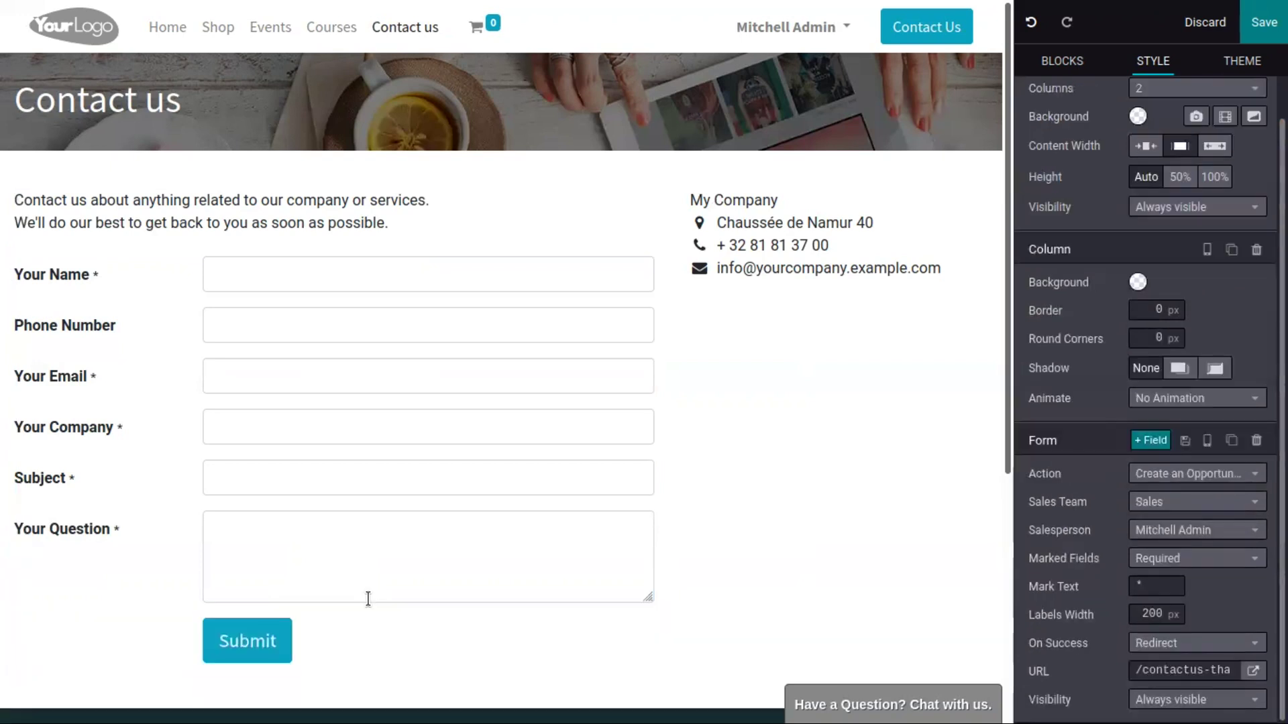
{"action": "left_click", "coordinate": [253, 430]}
{"action": "left_click", "coordinate": [181, 412]}
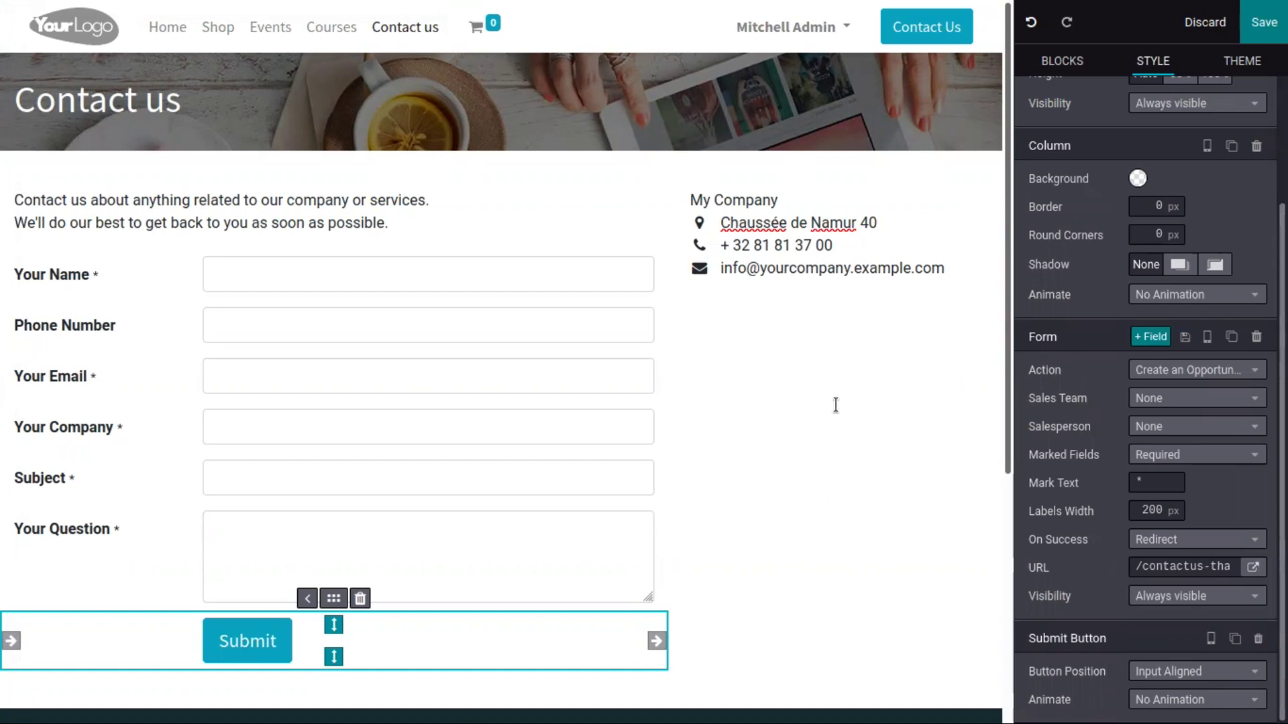
Browse the building blocks, select a contact form field, and save the Contact us page.
{"action": "left_click", "coordinate": [1055, 68]}
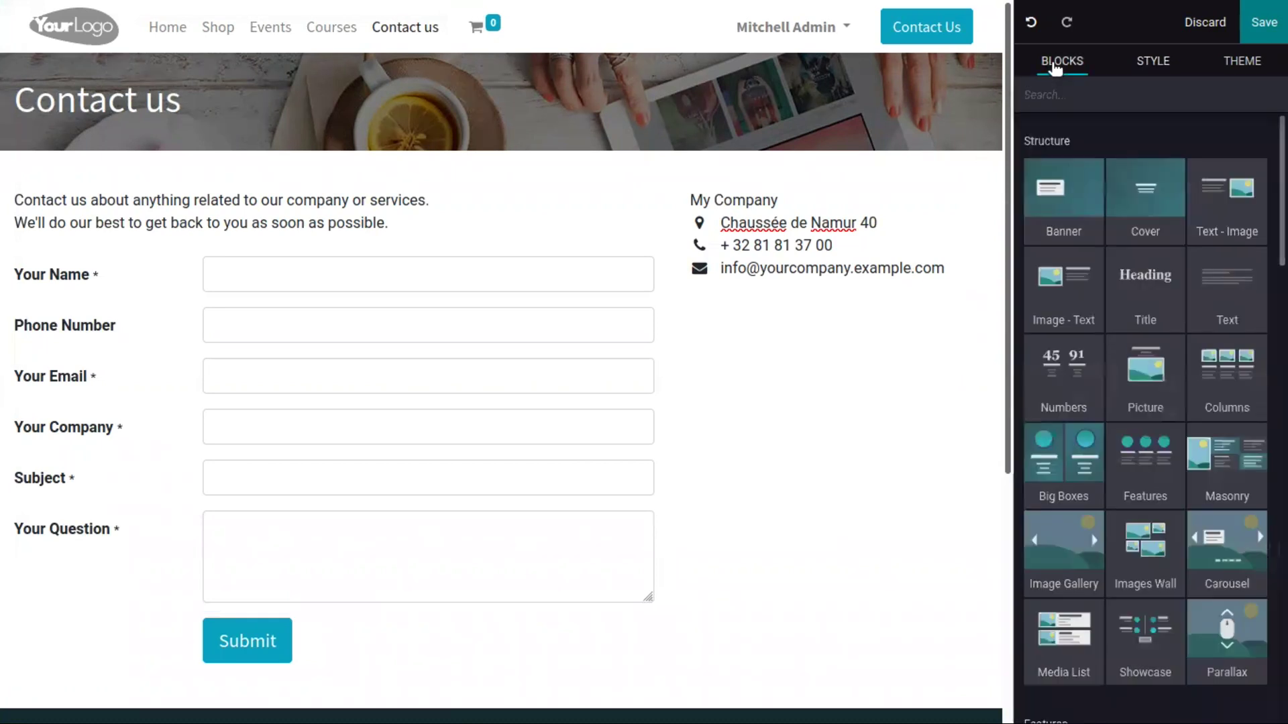
{"action": "scroll", "coordinate": [1145, 403], "scroll_direction": "down", "scroll_amount": 15}
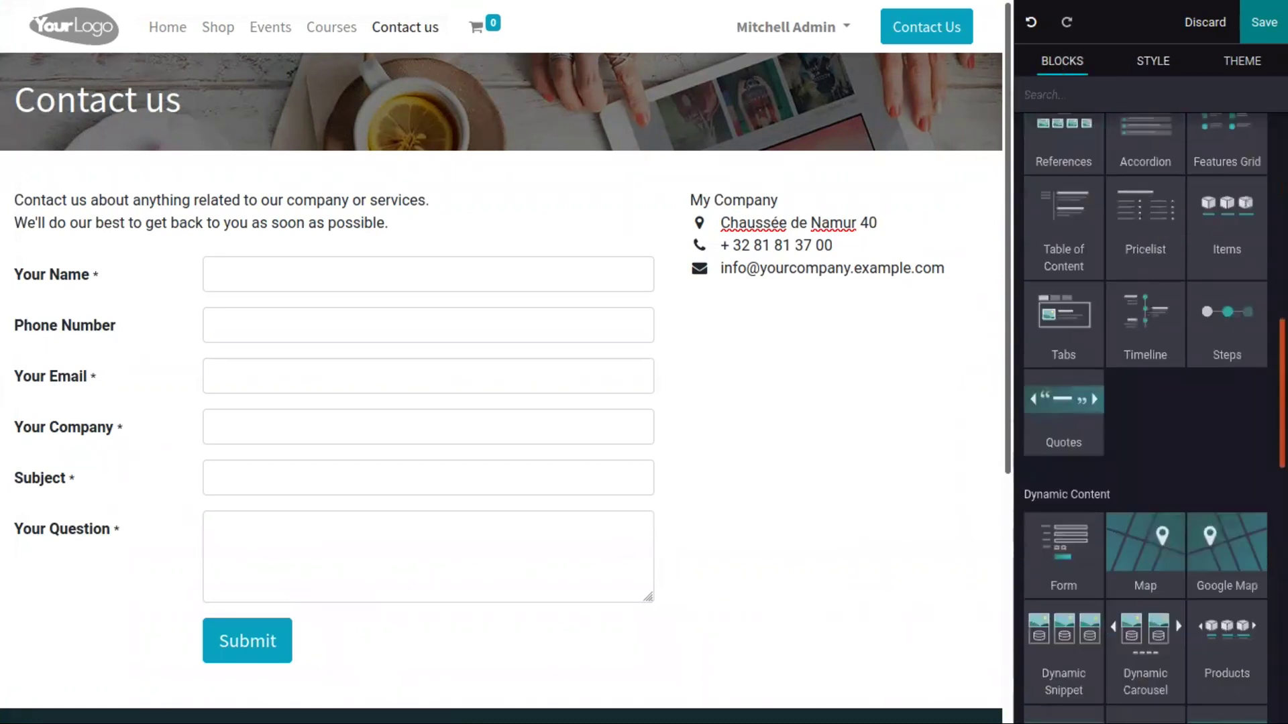
{"action": "scroll", "coordinate": [1144, 403], "scroll_direction": "up", "scroll_amount": 3}
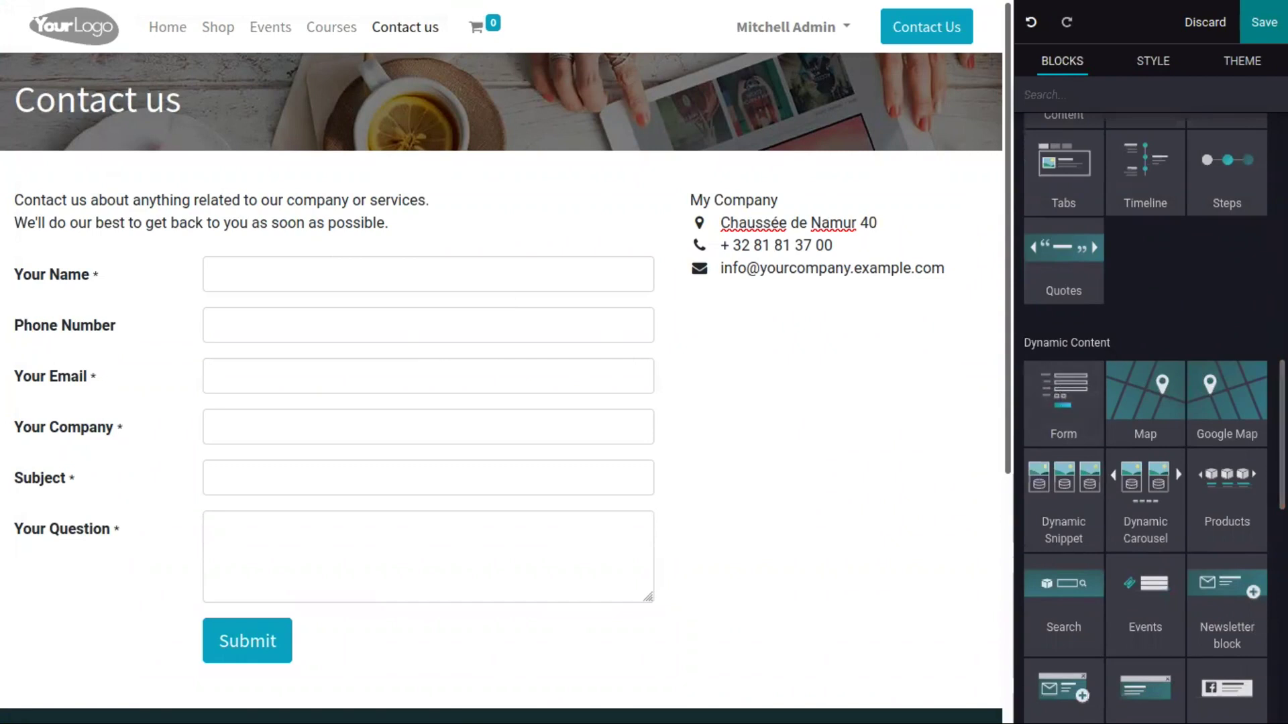
{"action": "scroll", "coordinate": [1145, 413], "scroll_direction": "up", "scroll_amount": 1}
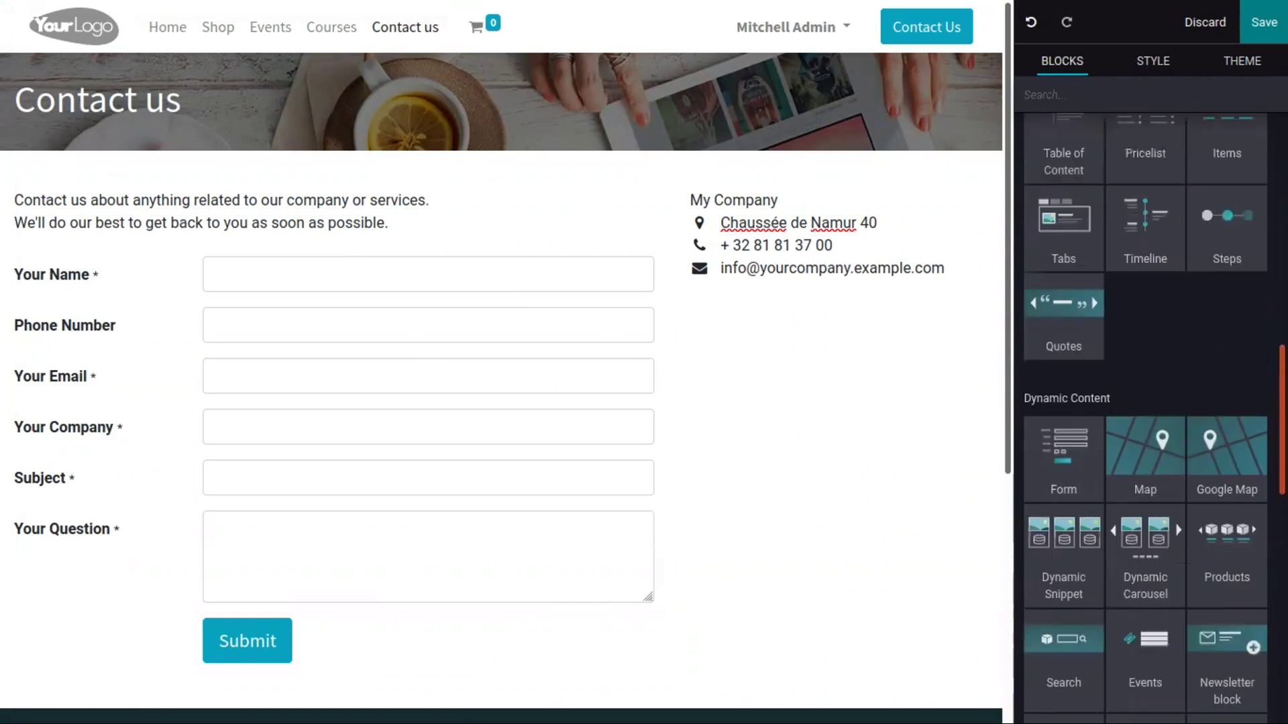
{"action": "scroll", "coordinate": [1246, 458], "scroll_direction": "up", "scroll_amount": 10}
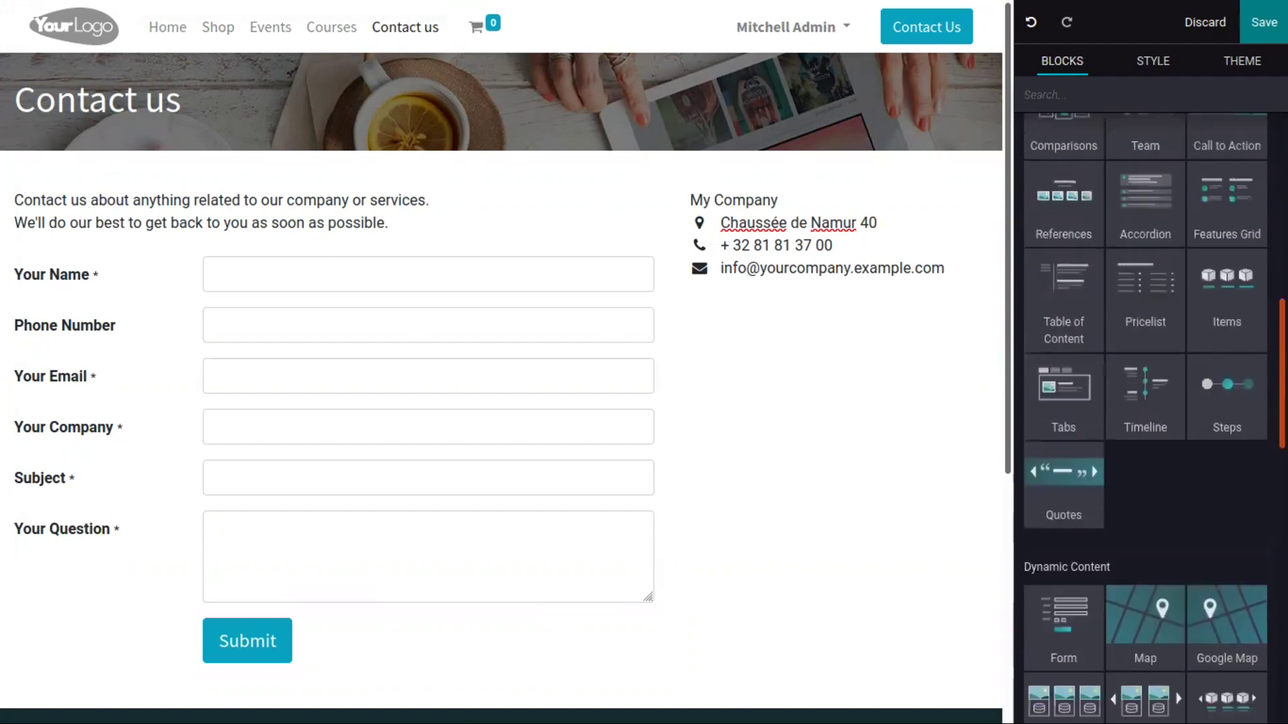
{"action": "scroll", "coordinate": [1246, 458], "scroll_direction": "down", "scroll_amount": 4}
{"action": "scroll", "coordinate": [1246, 458], "scroll_direction": "down", "scroll_amount": 12}
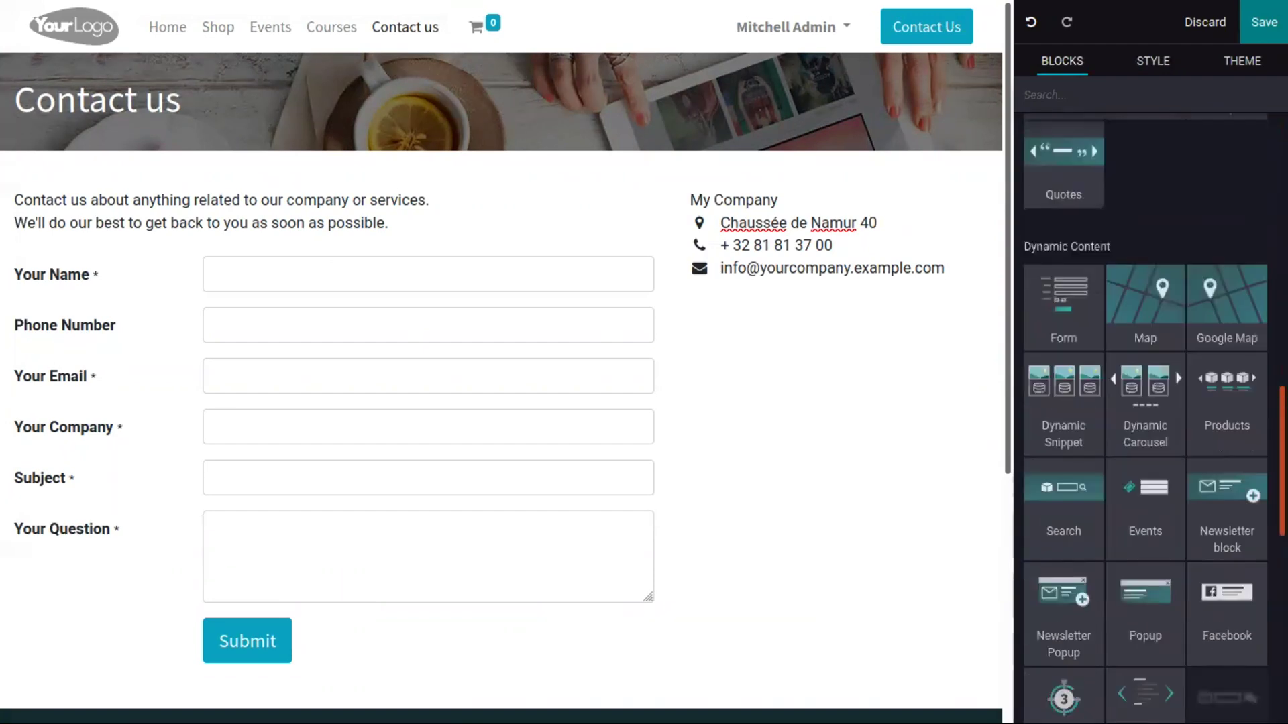
{"action": "left_click", "coordinate": [225, 283]}
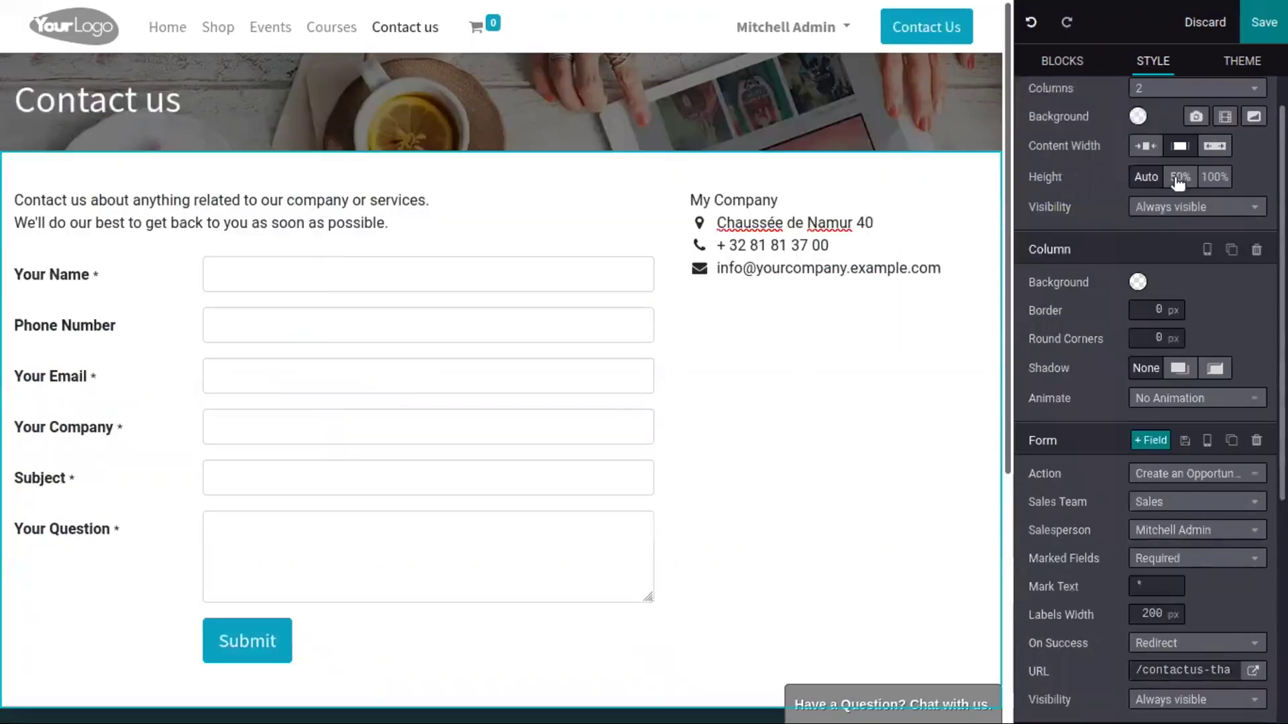
{"action": "left_click", "coordinate": [1241, 34]}
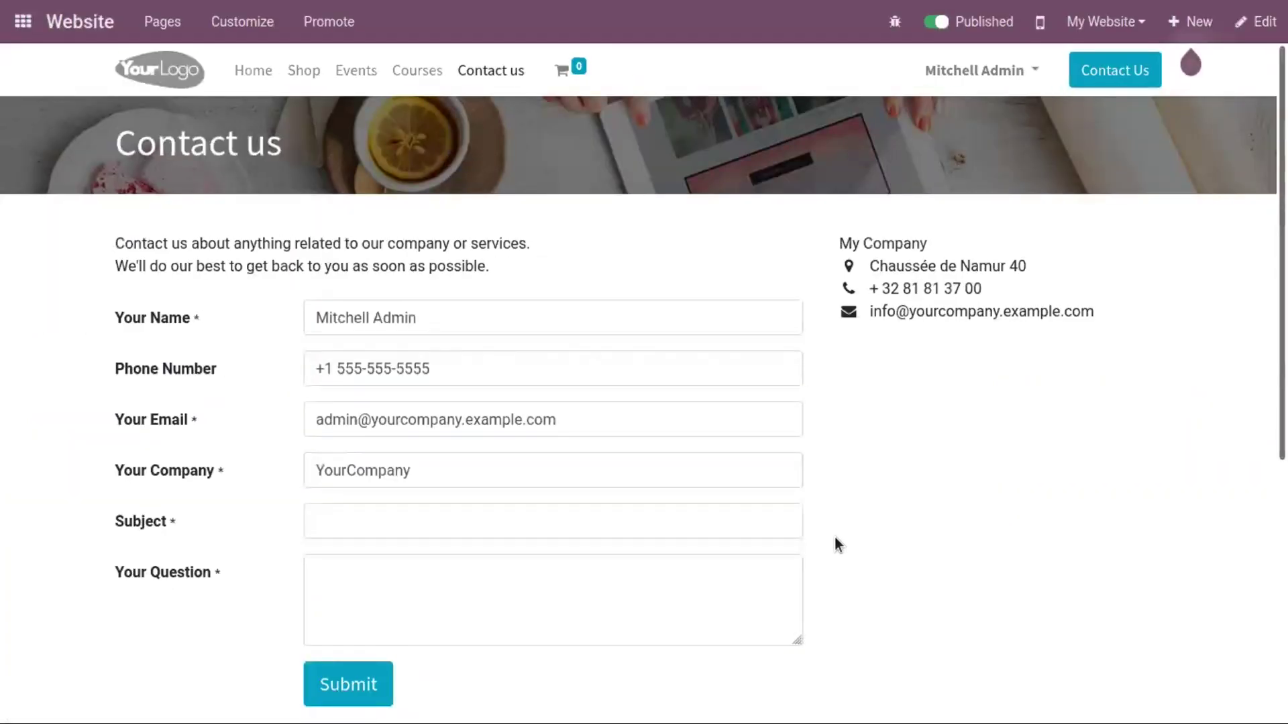
Enter the subject 'Need Info About services' in the contact form.
{"action": "left_click", "coordinate": [392, 530]}
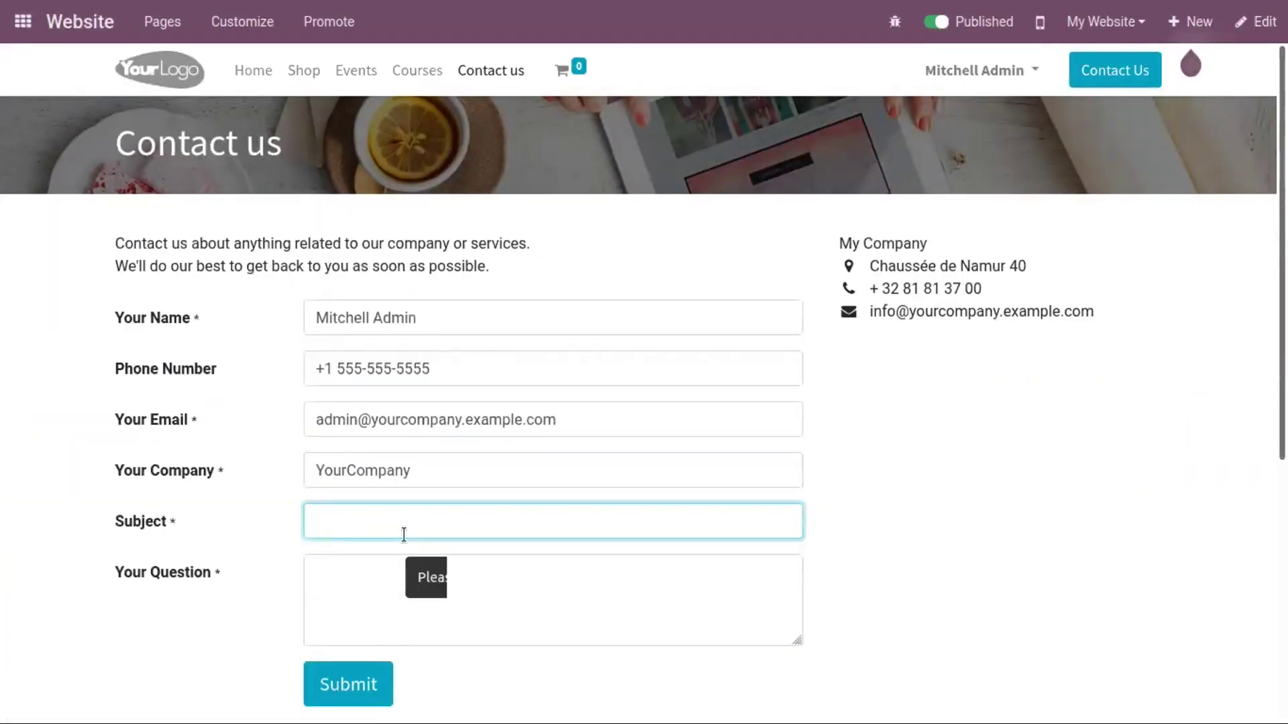
{"action": "type", "text": "Need"}
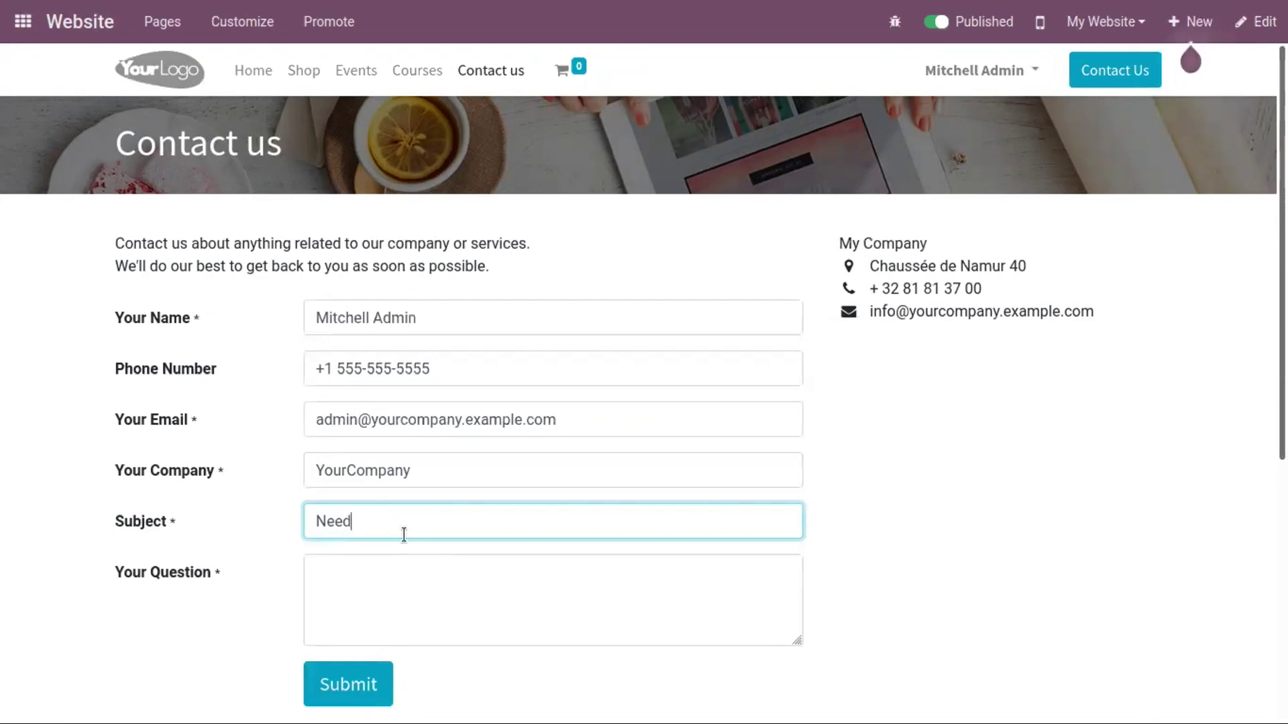
{"action": "key", "text": "BackSpace"}
{"action": "key", "text": "BackSpace"}
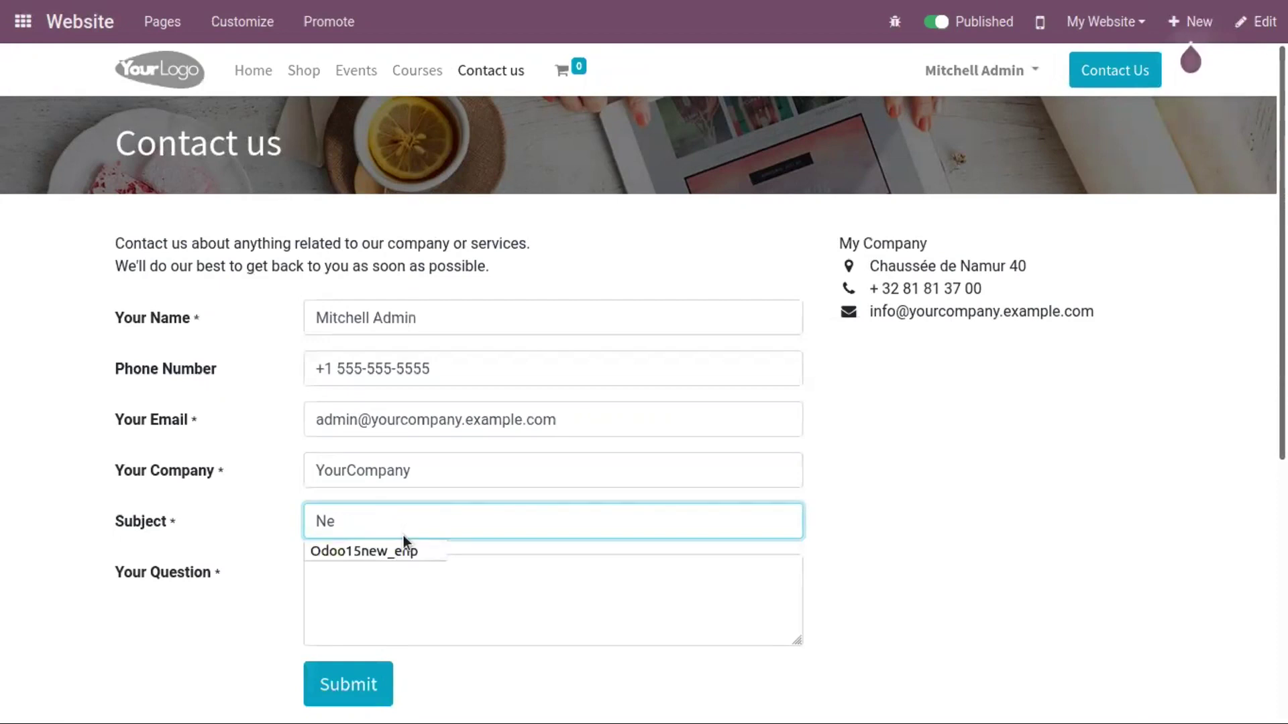
{"action": "type", "text": "ed"}
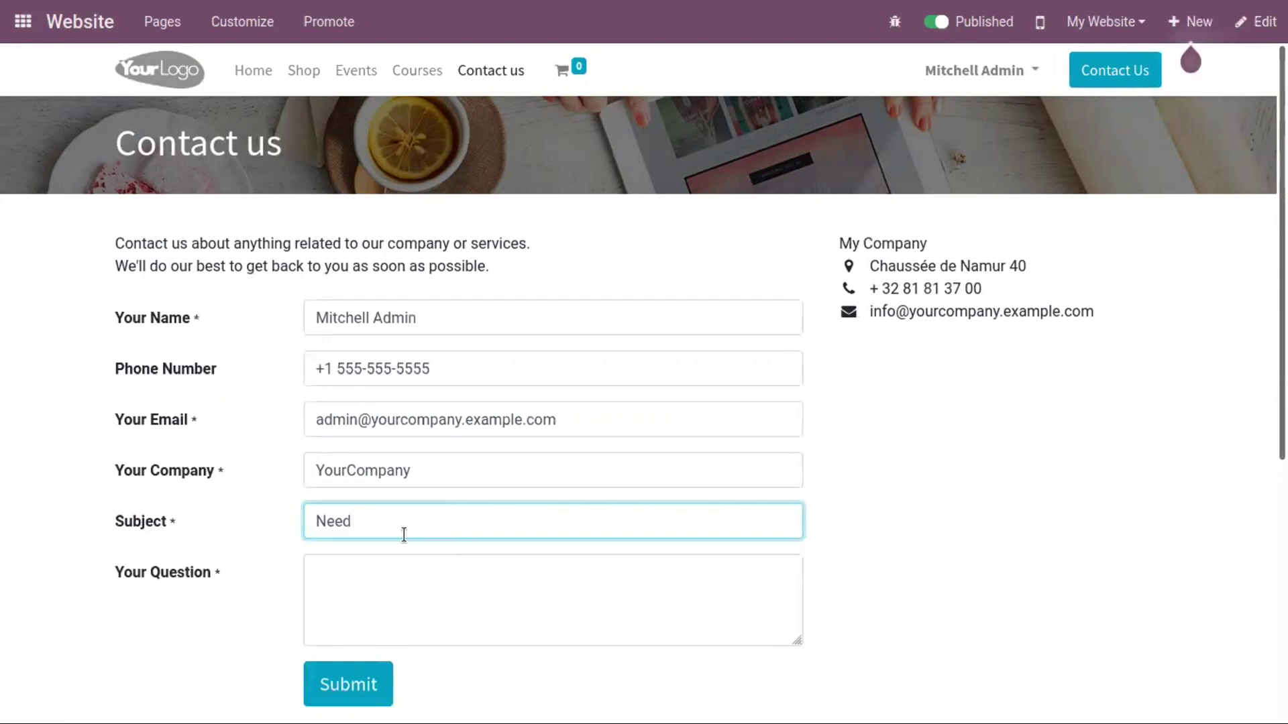
{"action": "type", "text": " Info About services"}
Ask for more information about the services, submit the form, and return to the app menu.
{"action": "left_click", "coordinate": [487, 599]}
{"action": "type", "text": "Need info"}
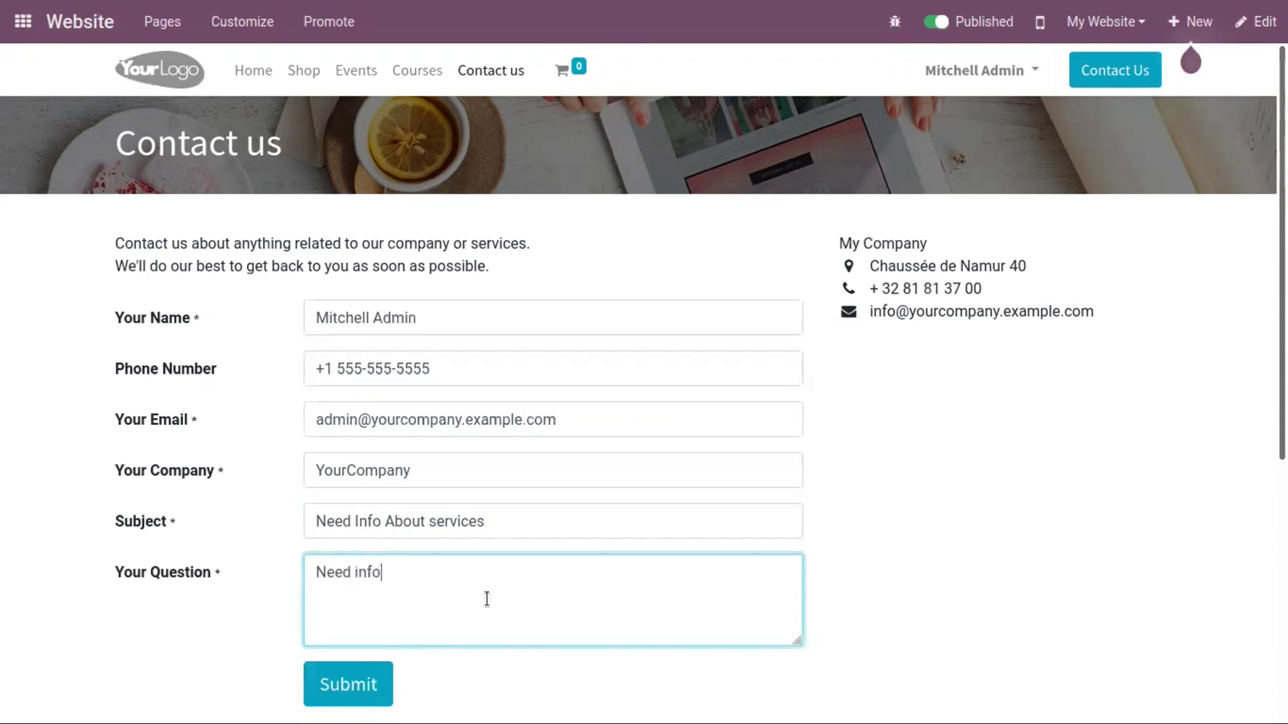
{"action": "type", "text": "rm"}
{"action": "key", "text": "BackSpace"}
{"action": "key", "text": "BackSpace"}
{"action": "key", "text": "BackSpace"}
{"action": "key", "text": "BackSpace"}
{"action": "key", "text": "BackSpace"}
{"action": "key", "text": "BackSpace"}
{"action": "type", "text": "more informatio"}
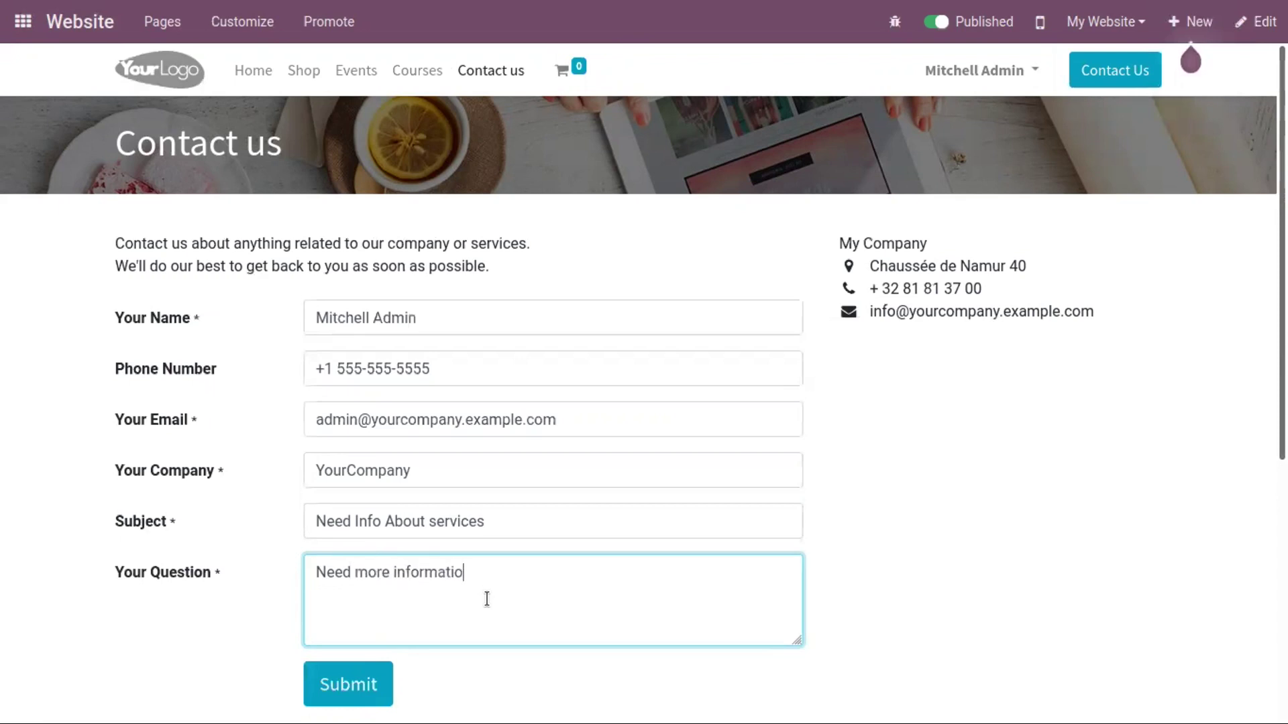
{"action": "type", "text": "n about your services"}
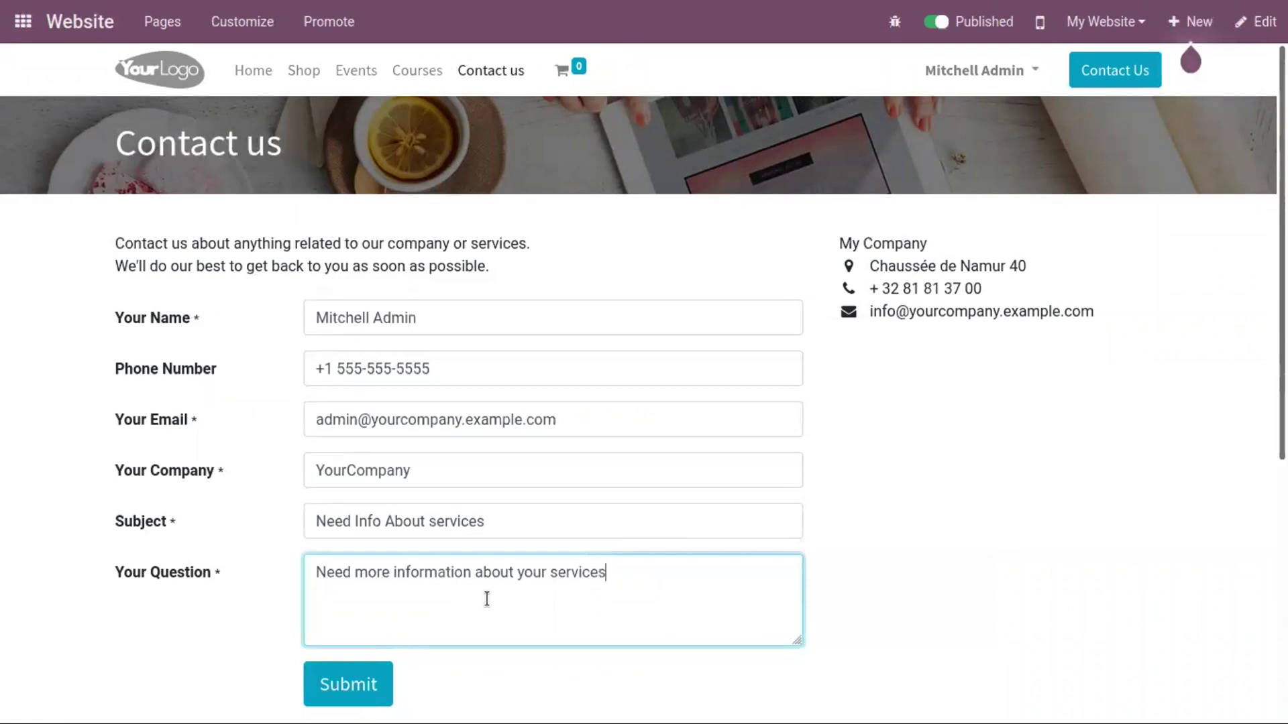
{"action": "left_click", "coordinate": [361, 702]}
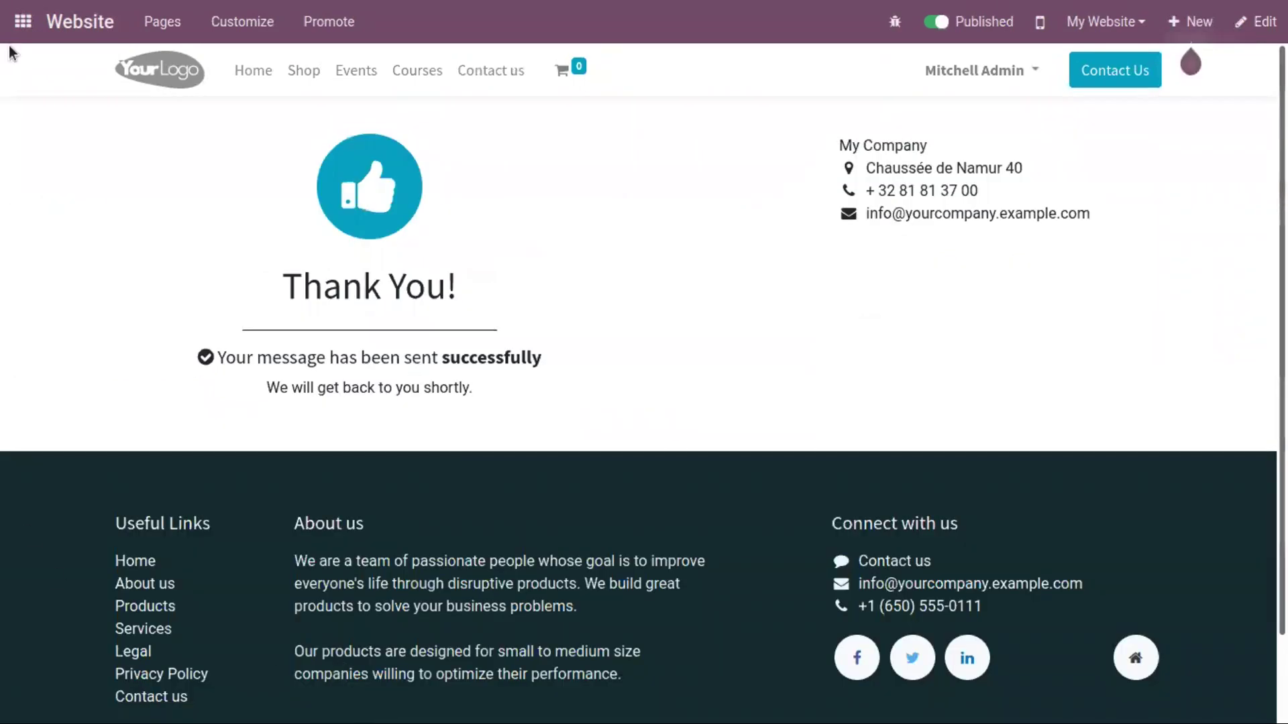
{"action": "left_click", "coordinate": [20, 24]}
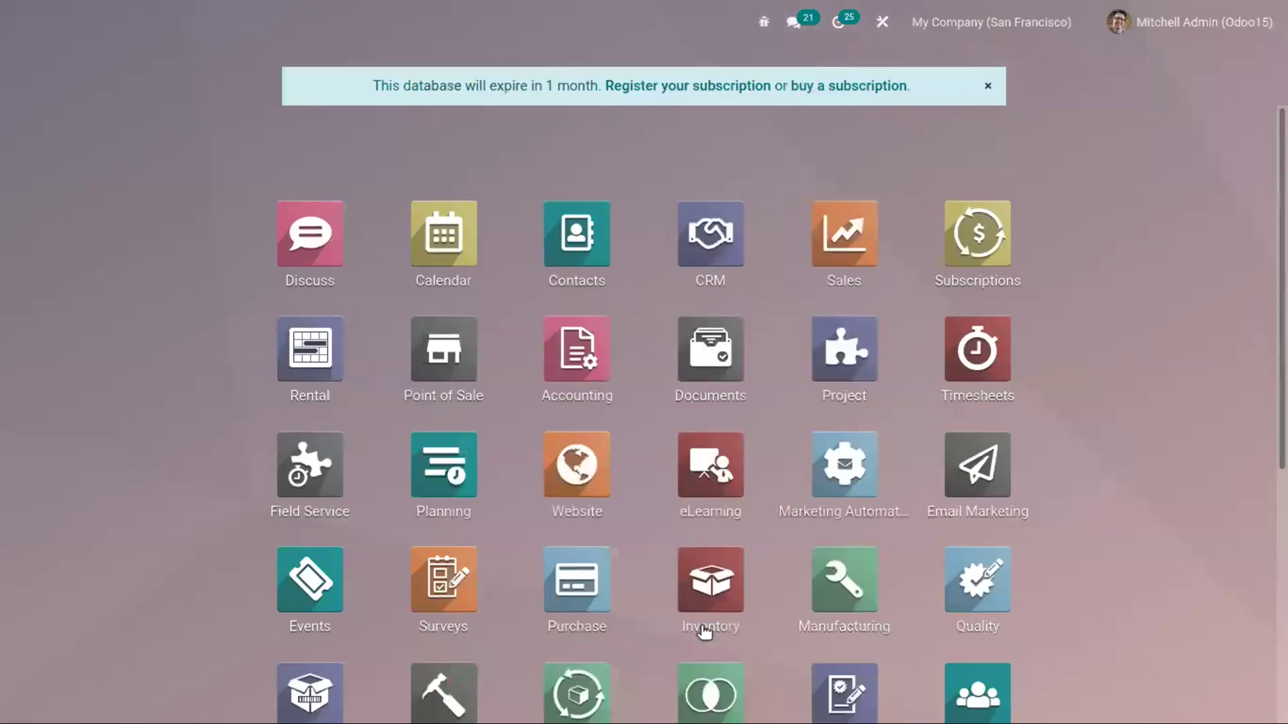
Open CRM's Configuration > Settings and confirm the Leads option is ticked.
{"action": "scroll", "coordinate": [1095, 409], "scroll_direction": "down", "scroll_amount": 2}
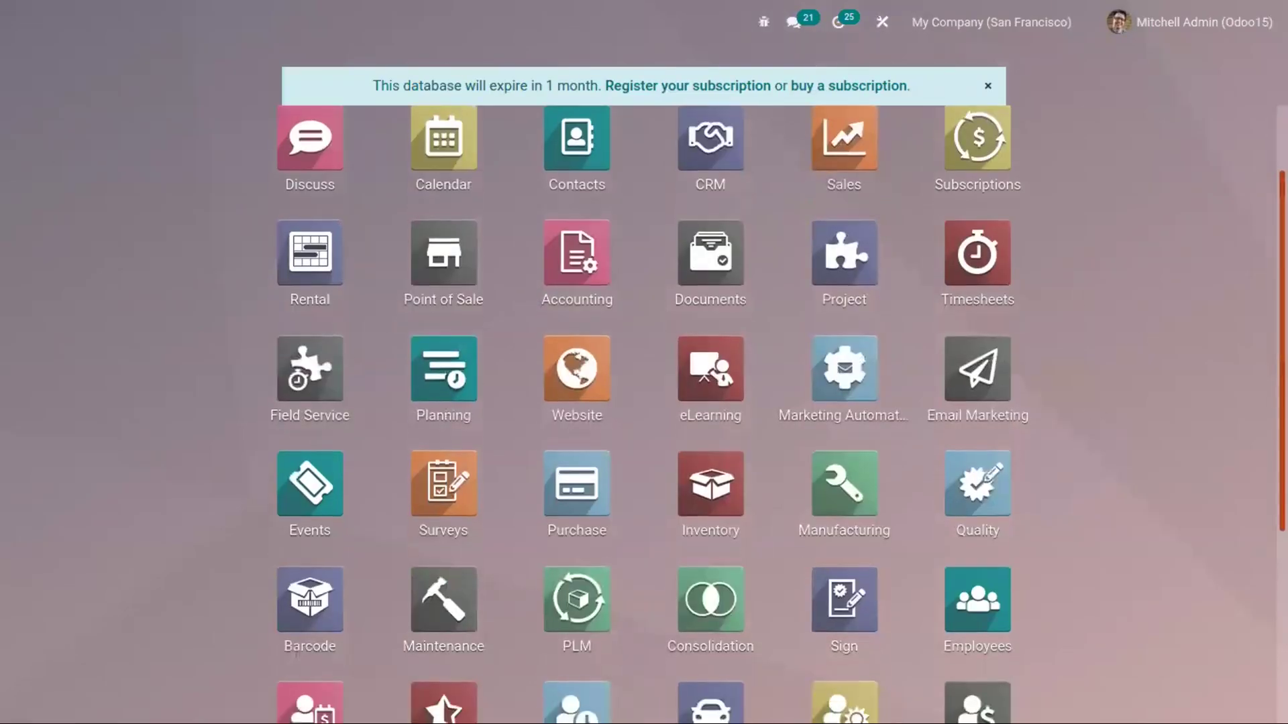
{"action": "left_click", "coordinate": [717, 295]}
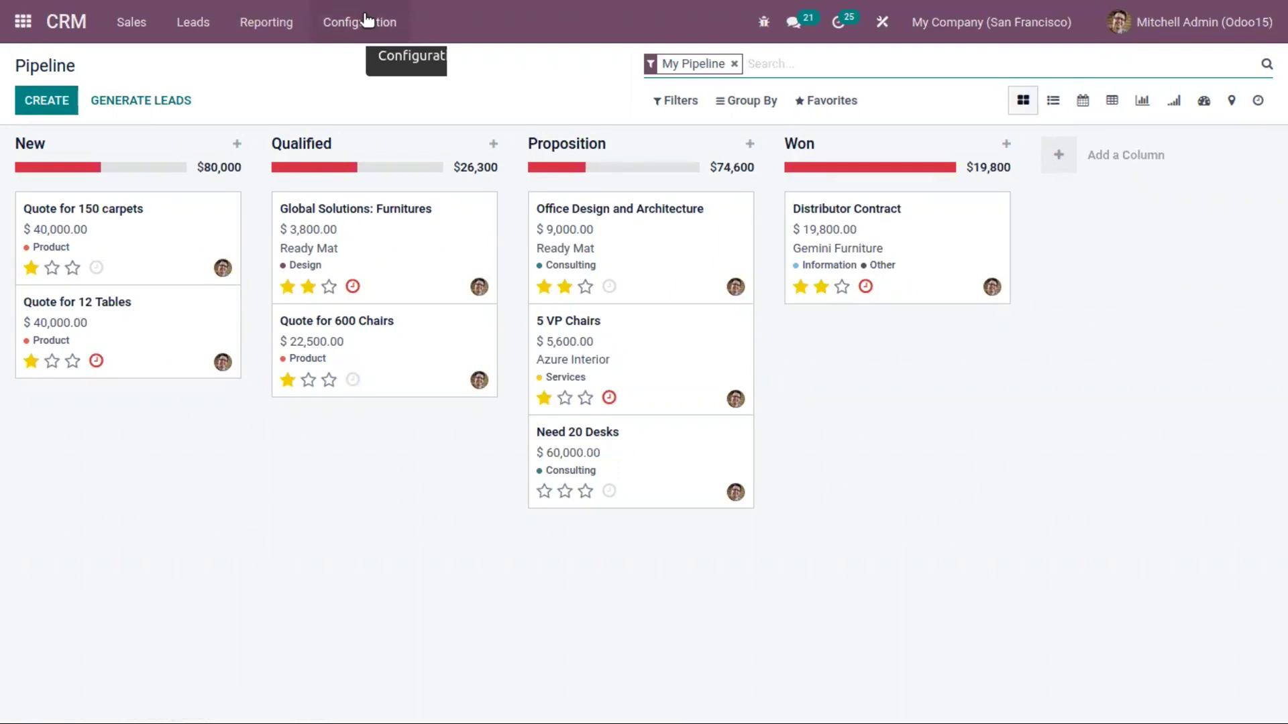
{"action": "left_click", "coordinate": [367, 20]}
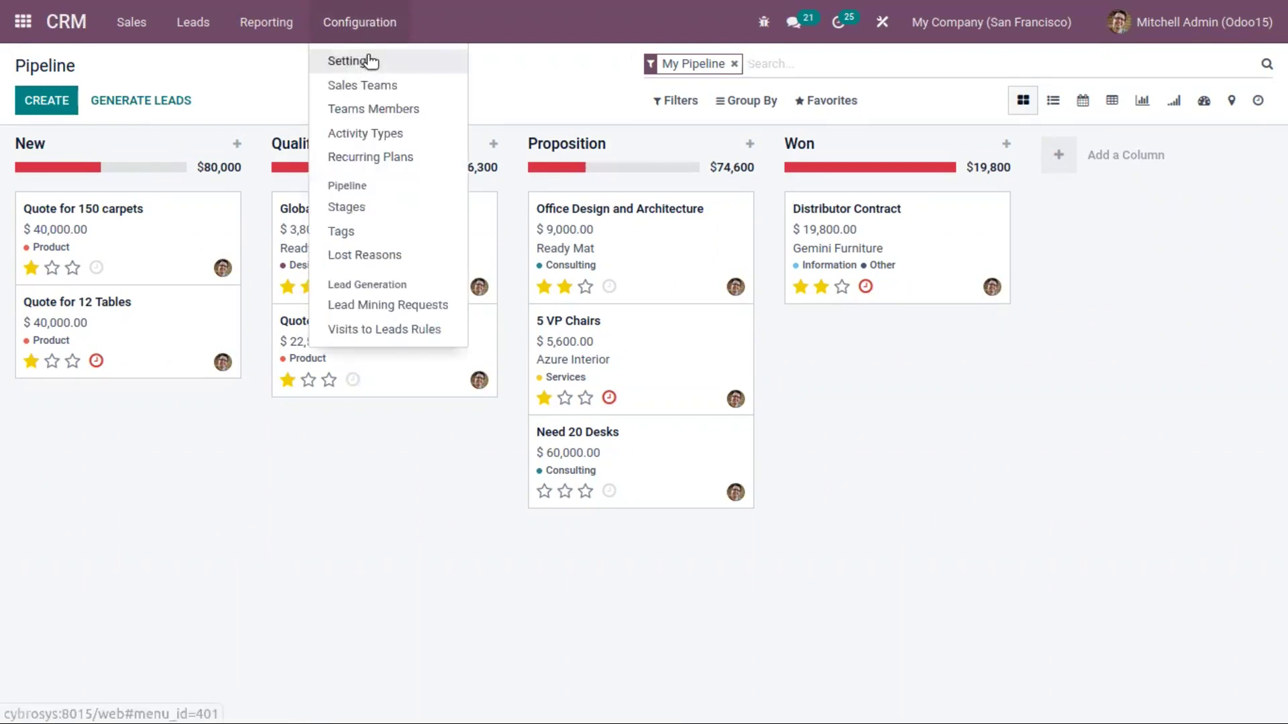
{"action": "left_click", "coordinate": [368, 59]}
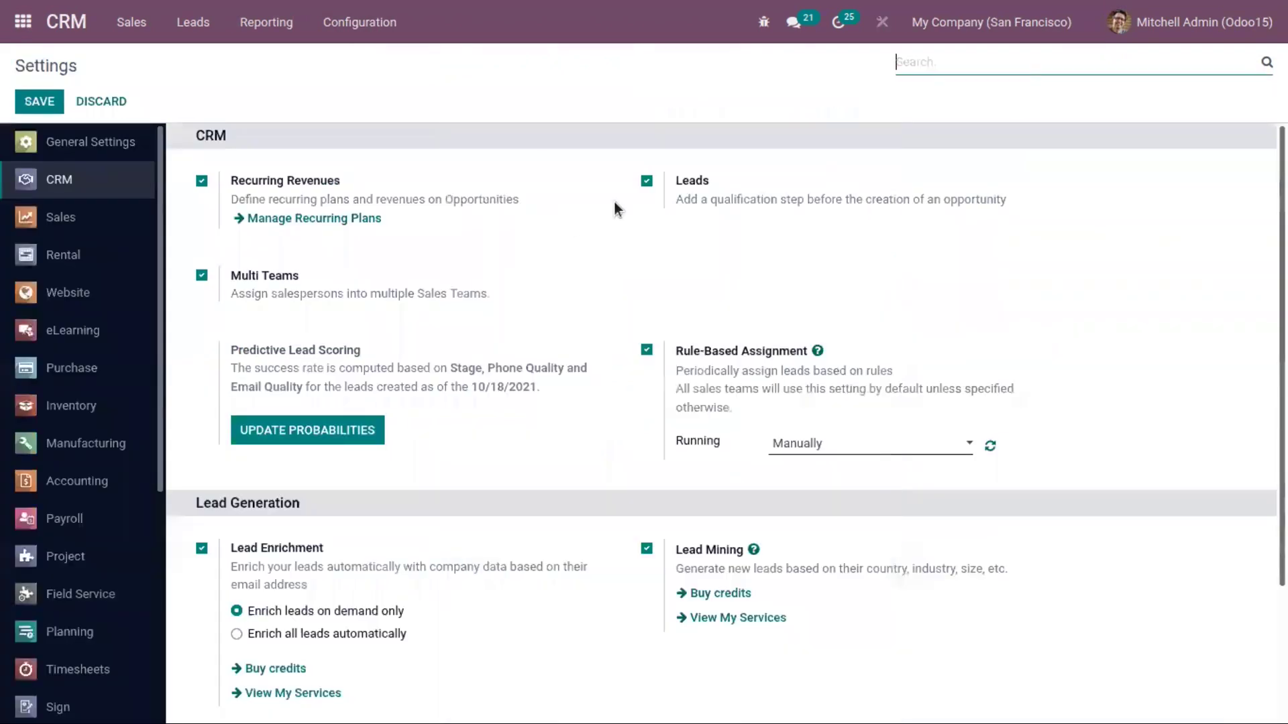
{"action": "mouse_move", "coordinate": [747, 211]}
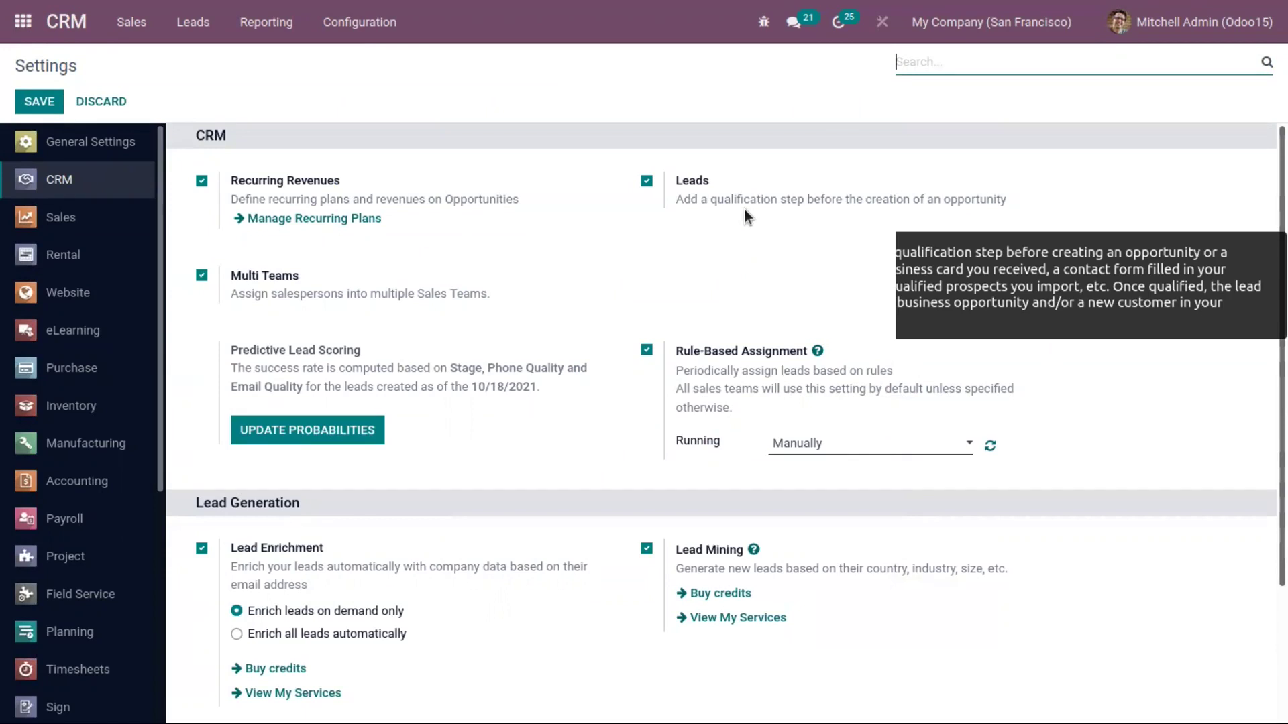
Open the 'Need Info About services' lead from the Leads list and put it in edit mode.
{"action": "left_click", "coordinate": [192, 30]}
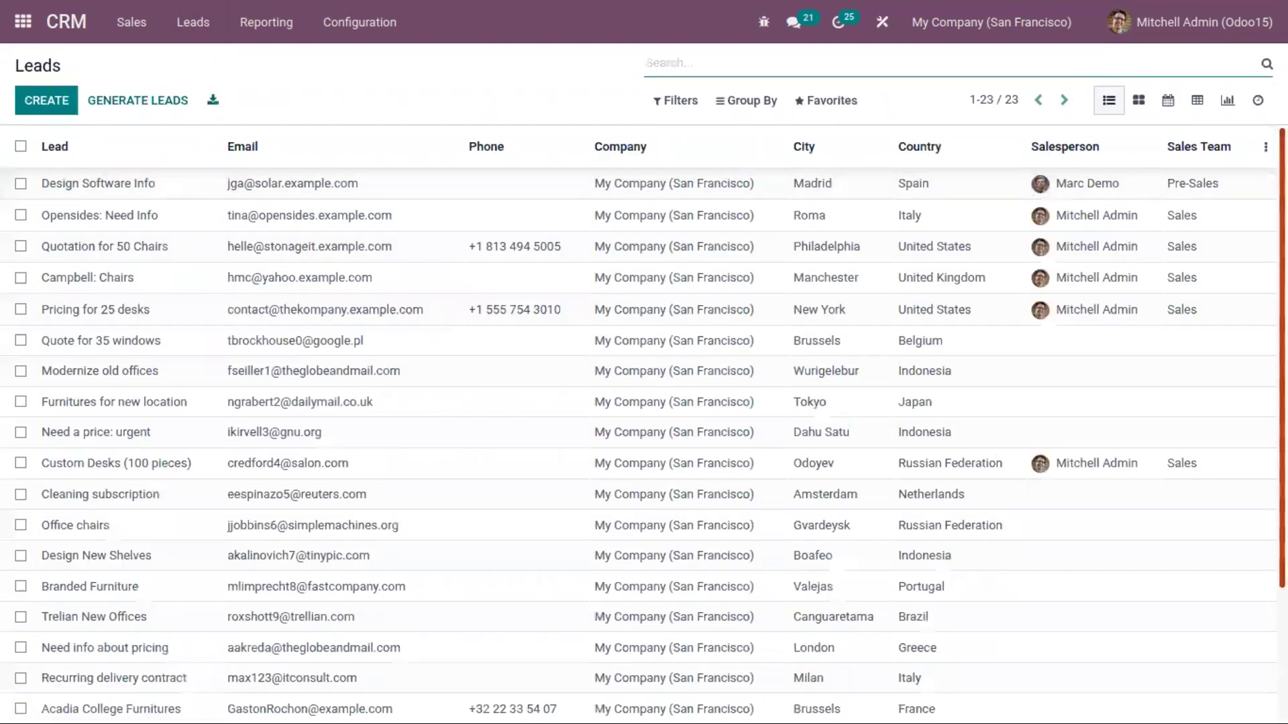
{"action": "scroll", "coordinate": [644, 422], "scroll_direction": "down", "scroll_amount": 3}
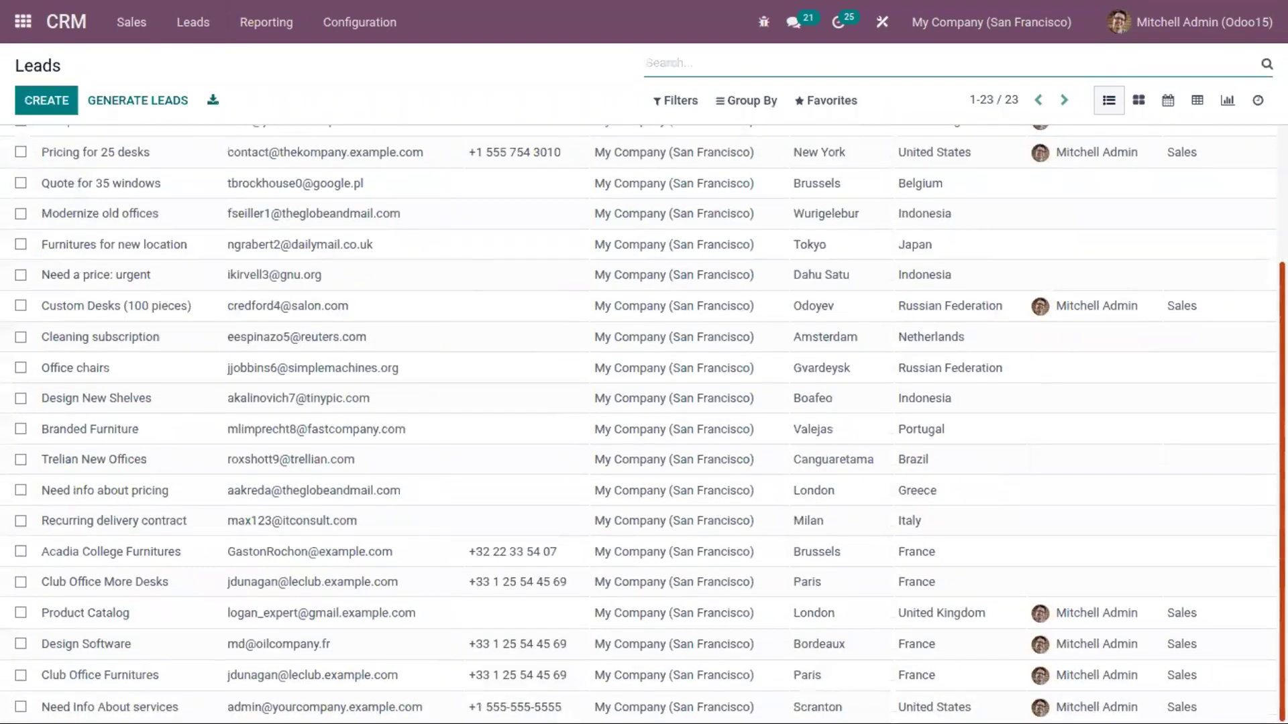
{"action": "left_click", "coordinate": [107, 710]}
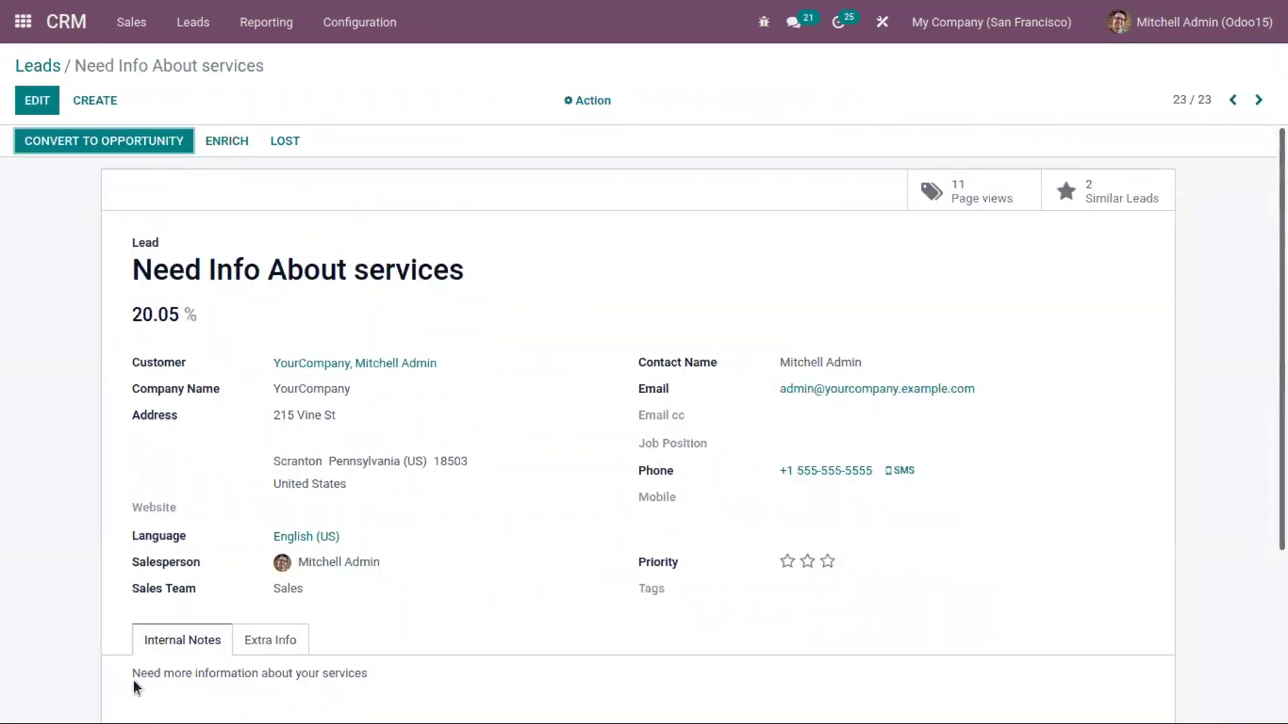
{"action": "left_click_drag", "start_coordinate": [129, 688], "coordinate": [321, 691]}
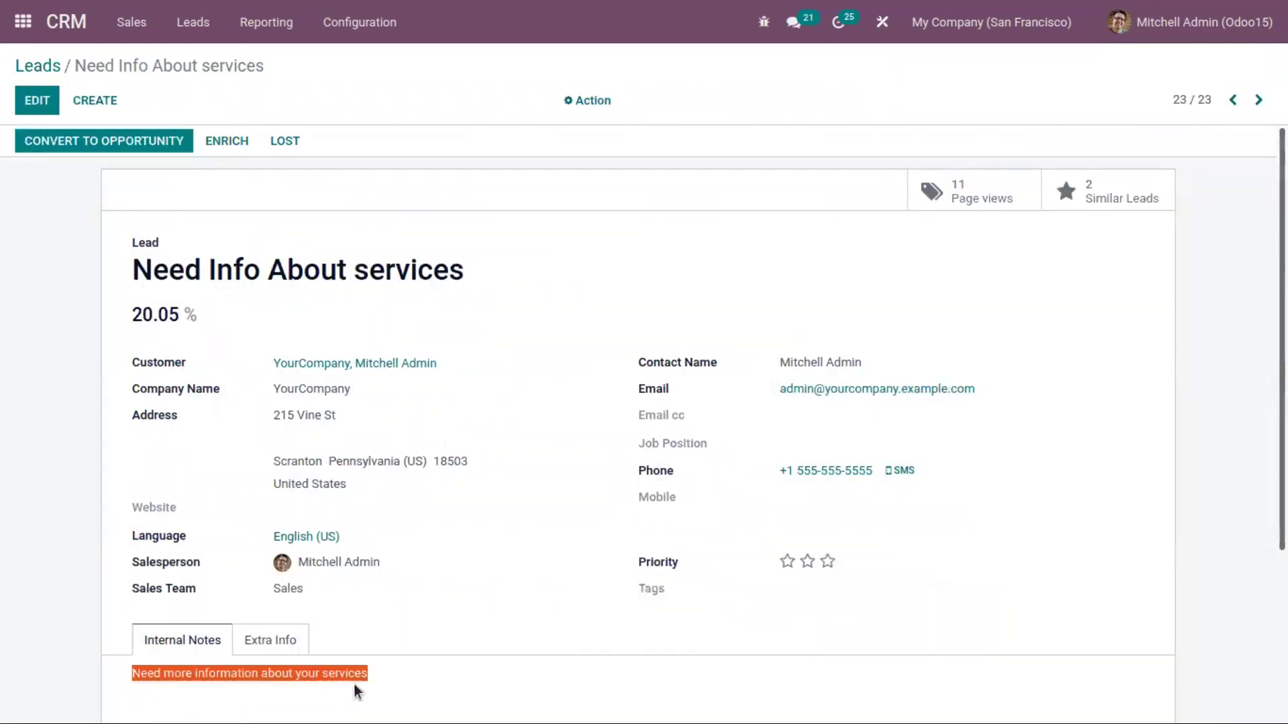
{"action": "left_click", "coordinate": [371, 674]}
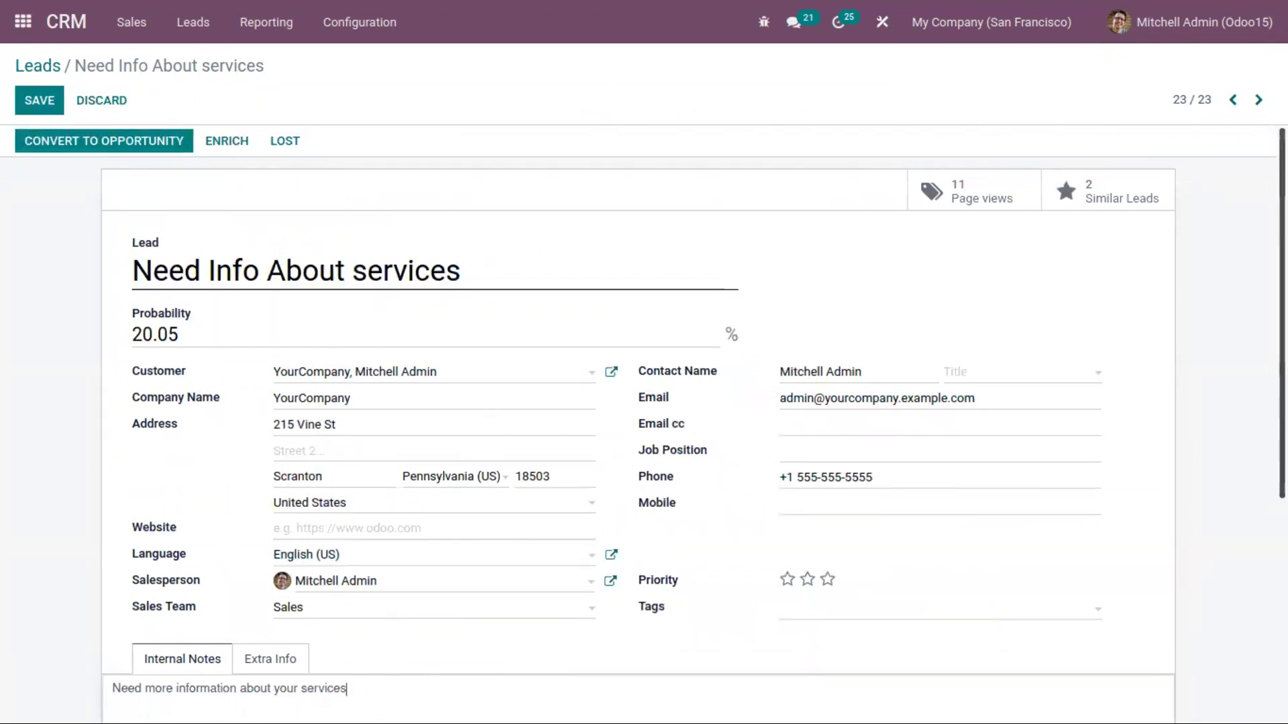
Show the lead's tracking details, with Medium Website and the Sales team.
{"action": "scroll", "coordinate": [420, 281], "scroll_direction": "down", "scroll_amount": 1}
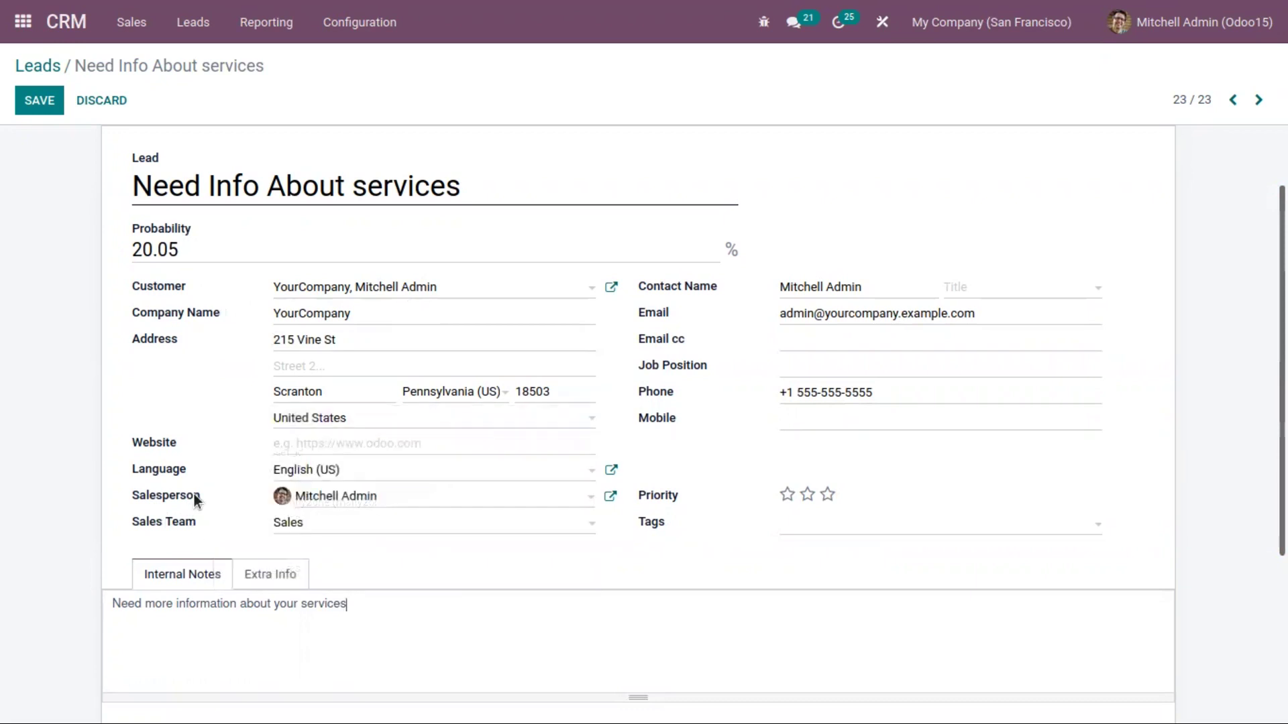
{"action": "mouse_move", "coordinate": [159, 351]}
{"action": "left_click", "coordinate": [261, 573]}
Check the lead's tracking fields show Website as the medium, then save 'Need Info About services'.
{"action": "scroll", "coordinate": [825, 440], "scroll_direction": "down", "scroll_amount": 4}
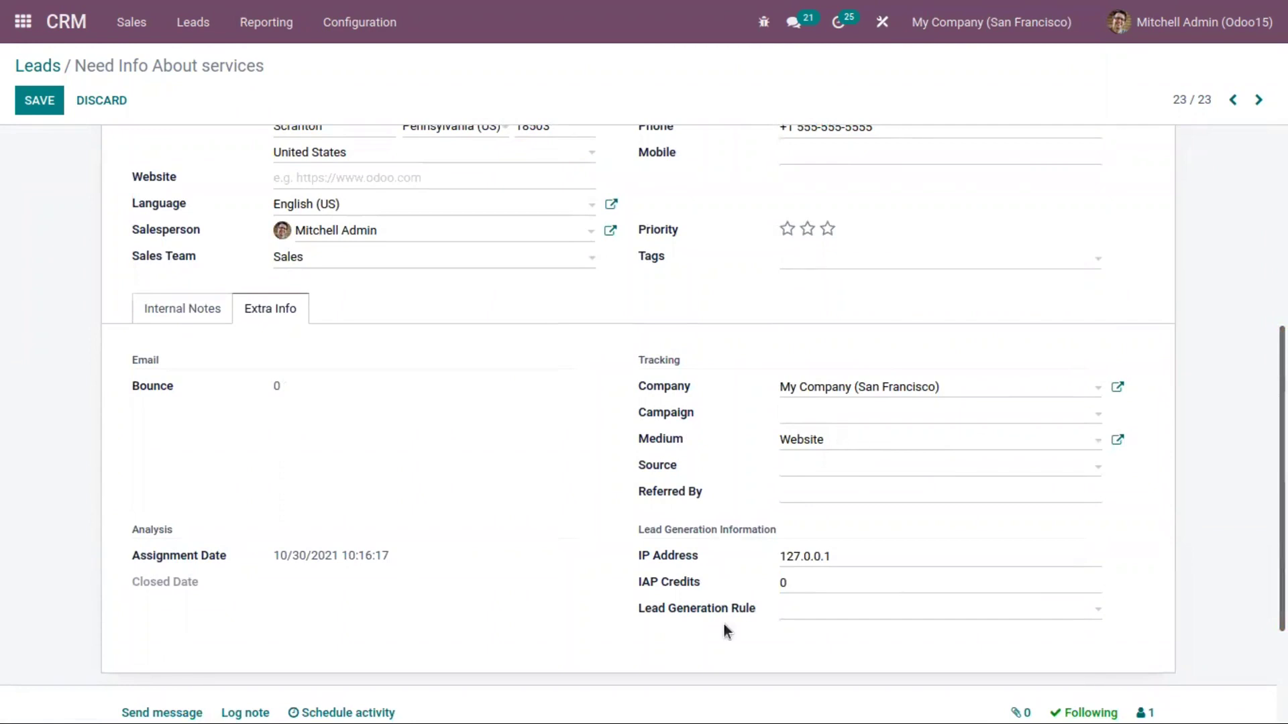
{"action": "scroll", "coordinate": [637, 415], "scroll_direction": "up", "scroll_amount": 1}
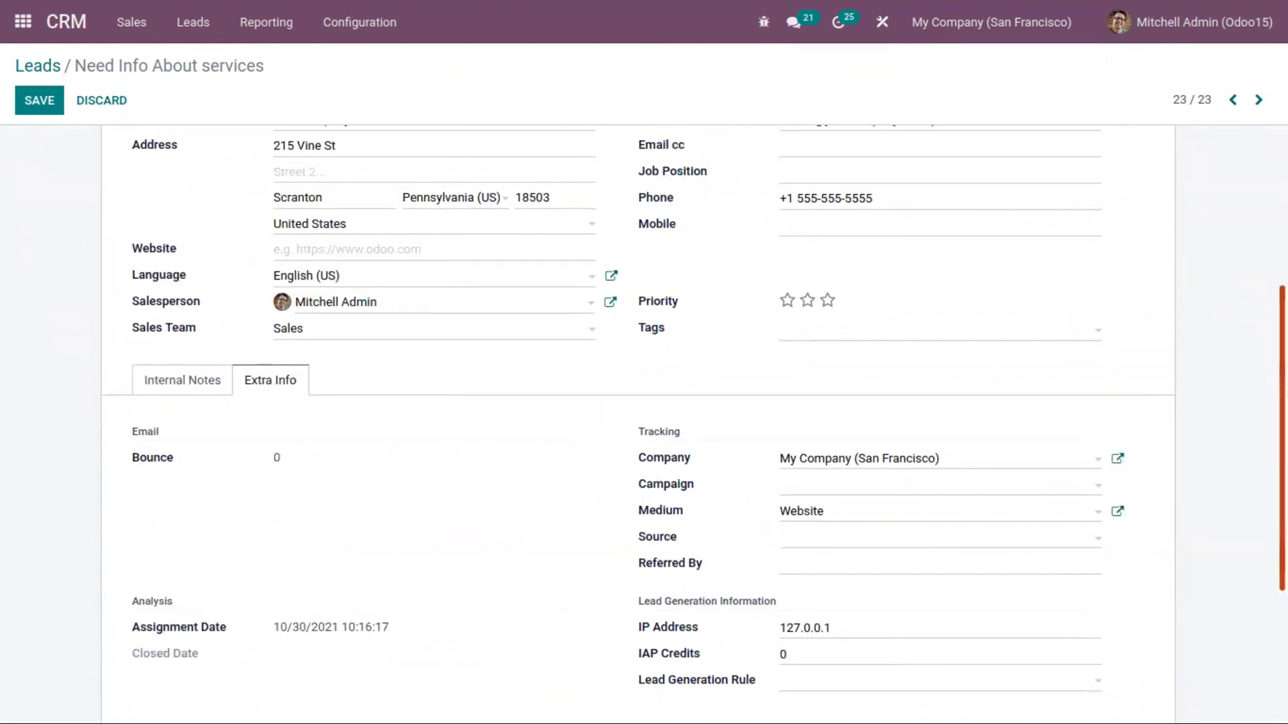
{"action": "scroll", "coordinate": [637, 416], "scroll_direction": "up", "scroll_amount": 1}
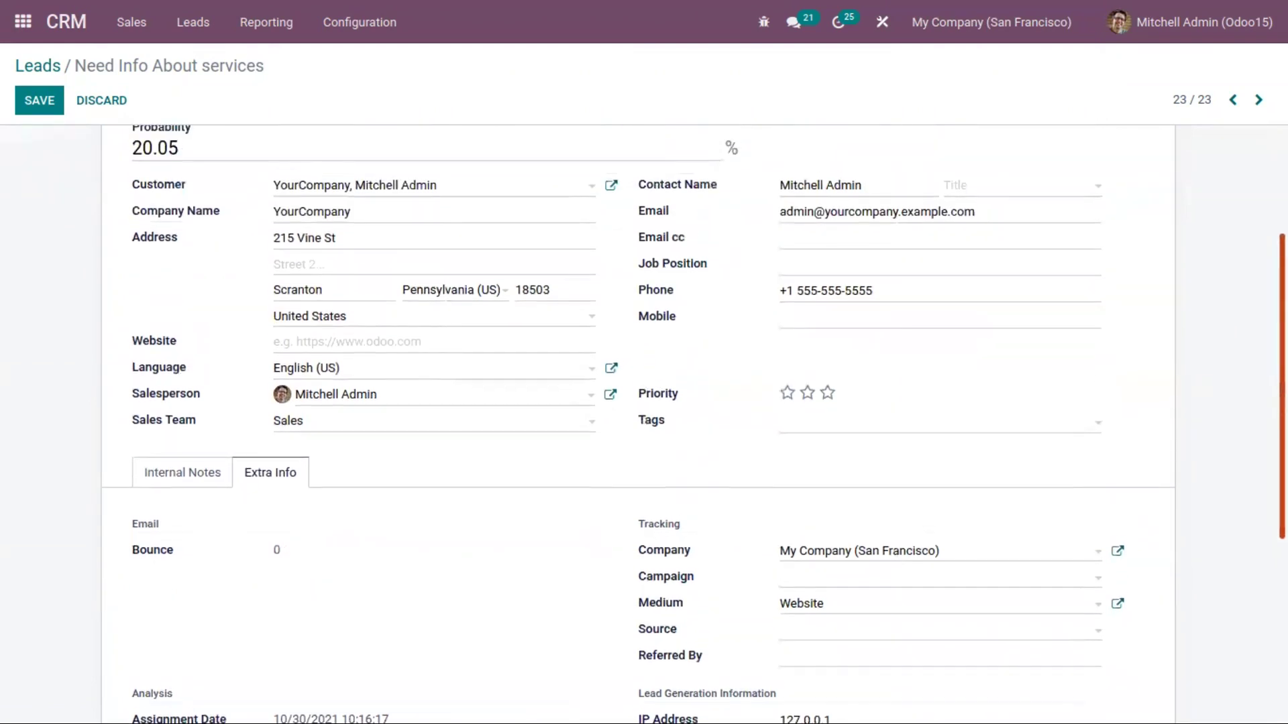
{"action": "scroll", "coordinate": [637, 416], "scroll_direction": "up", "scroll_amount": 1}
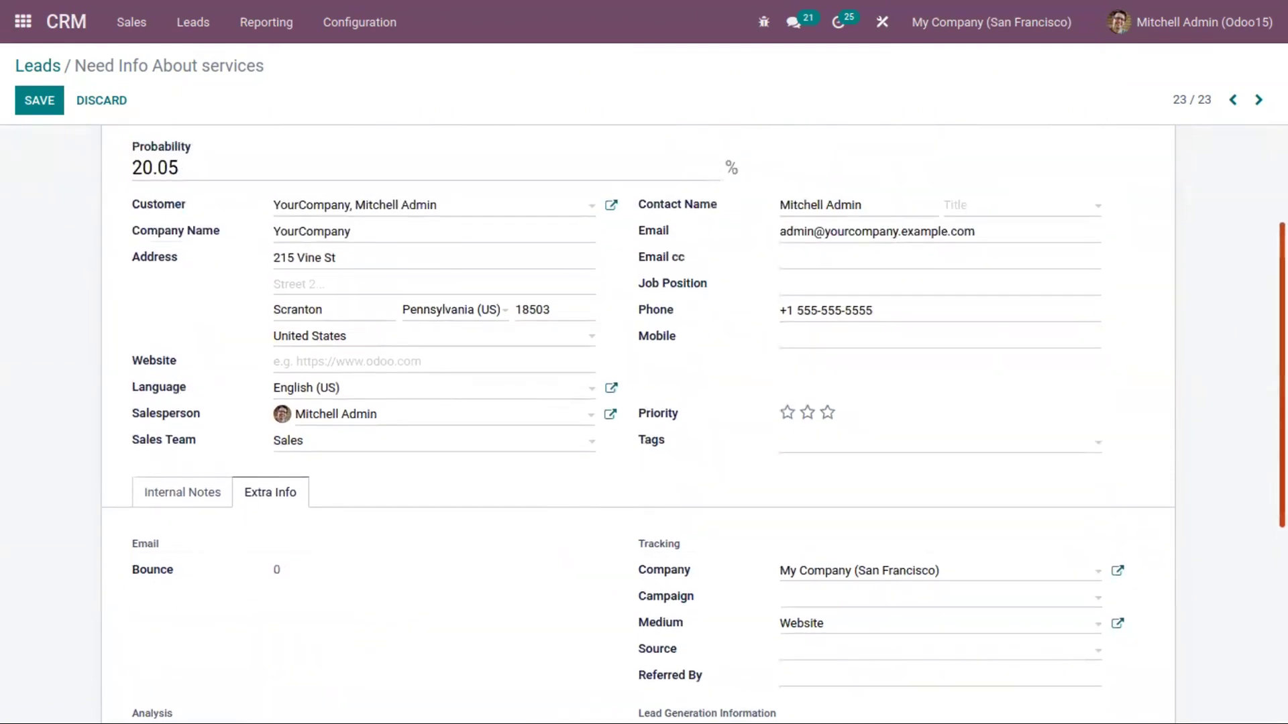
{"action": "scroll", "coordinate": [637, 416], "scroll_direction": "down", "scroll_amount": 2}
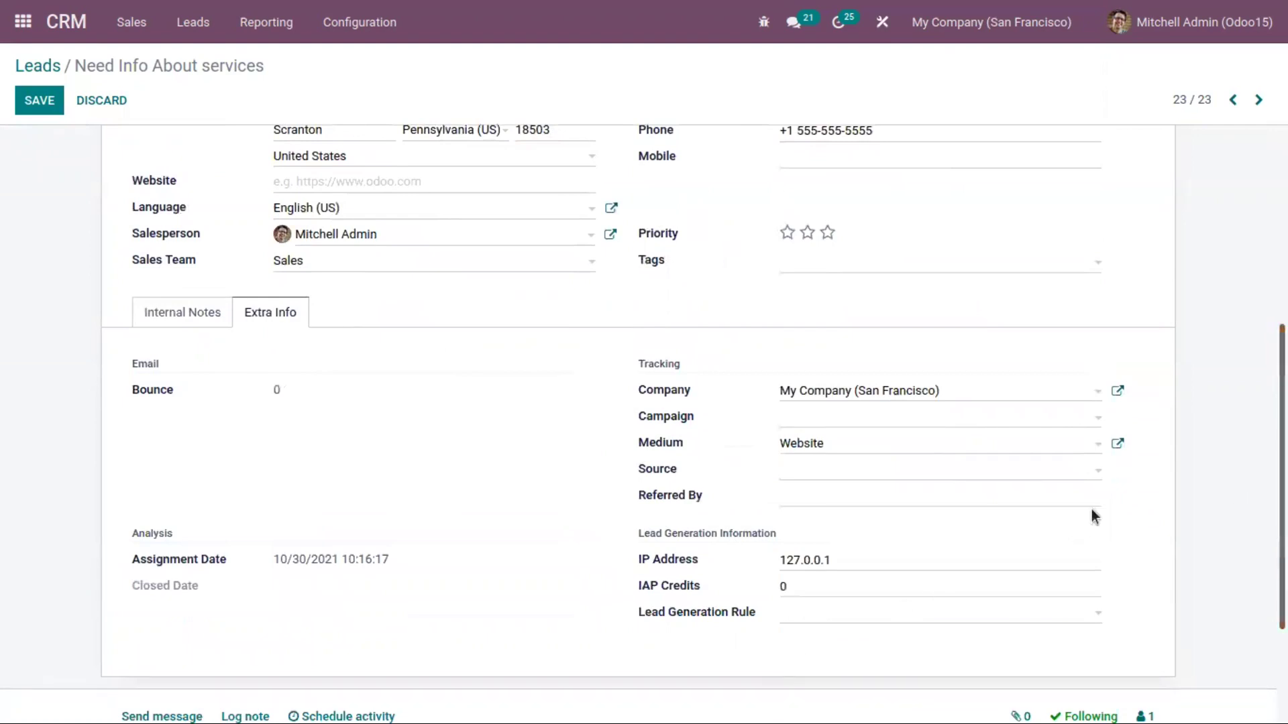
{"action": "scroll", "coordinate": [1092, 517], "scroll_direction": "up", "scroll_amount": 1}
{"action": "scroll", "coordinate": [637, 423], "scroll_direction": "up", "scroll_amount": 1}
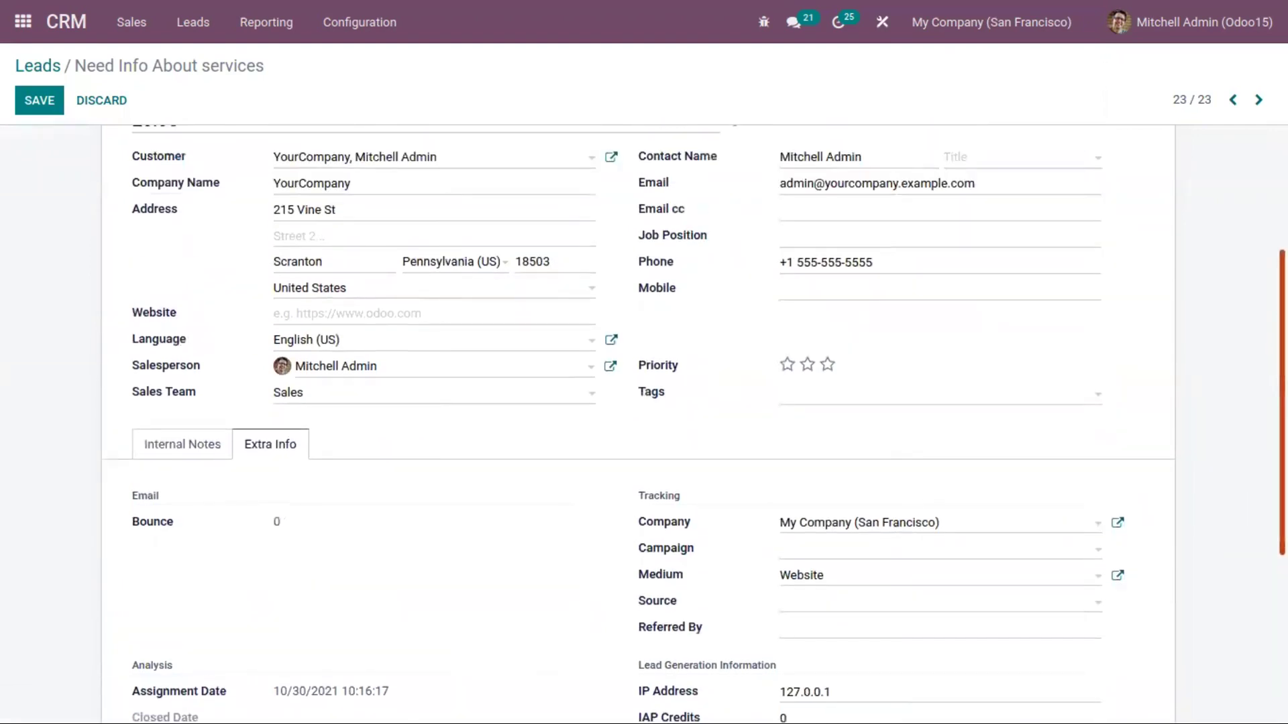
{"action": "scroll", "coordinate": [637, 423], "scroll_direction": "up", "scroll_amount": 3}
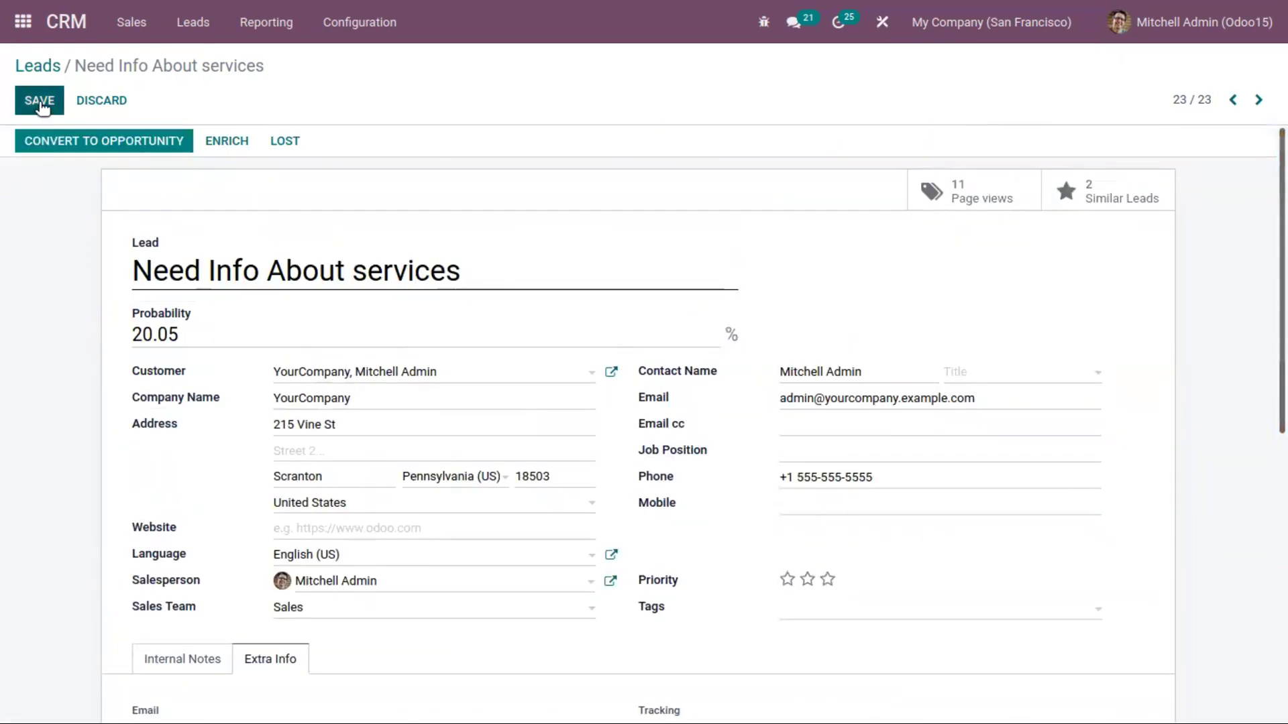
{"action": "left_click", "coordinate": [39, 102]}
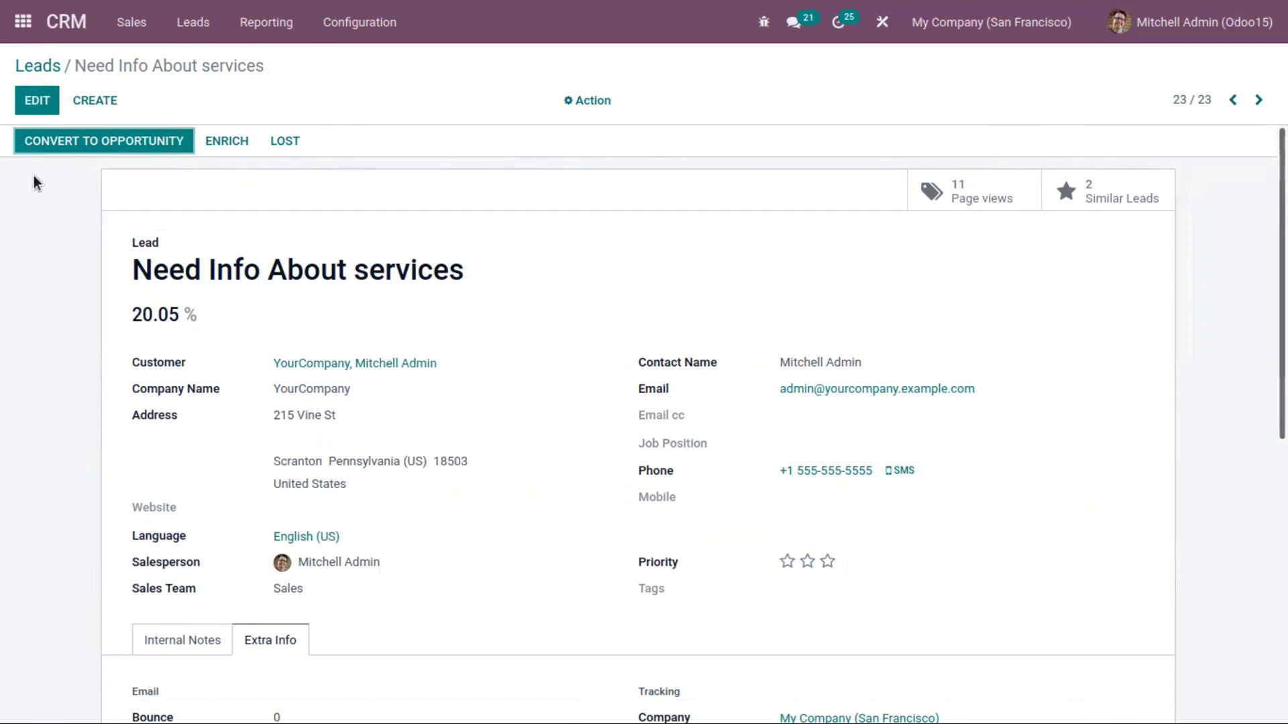
Convert 'Need Info About services' into a new opportunity and show its Similar Leads pipeline.
{"action": "left_click", "coordinate": [97, 140]}
{"action": "left_click", "coordinate": [276, 503]}
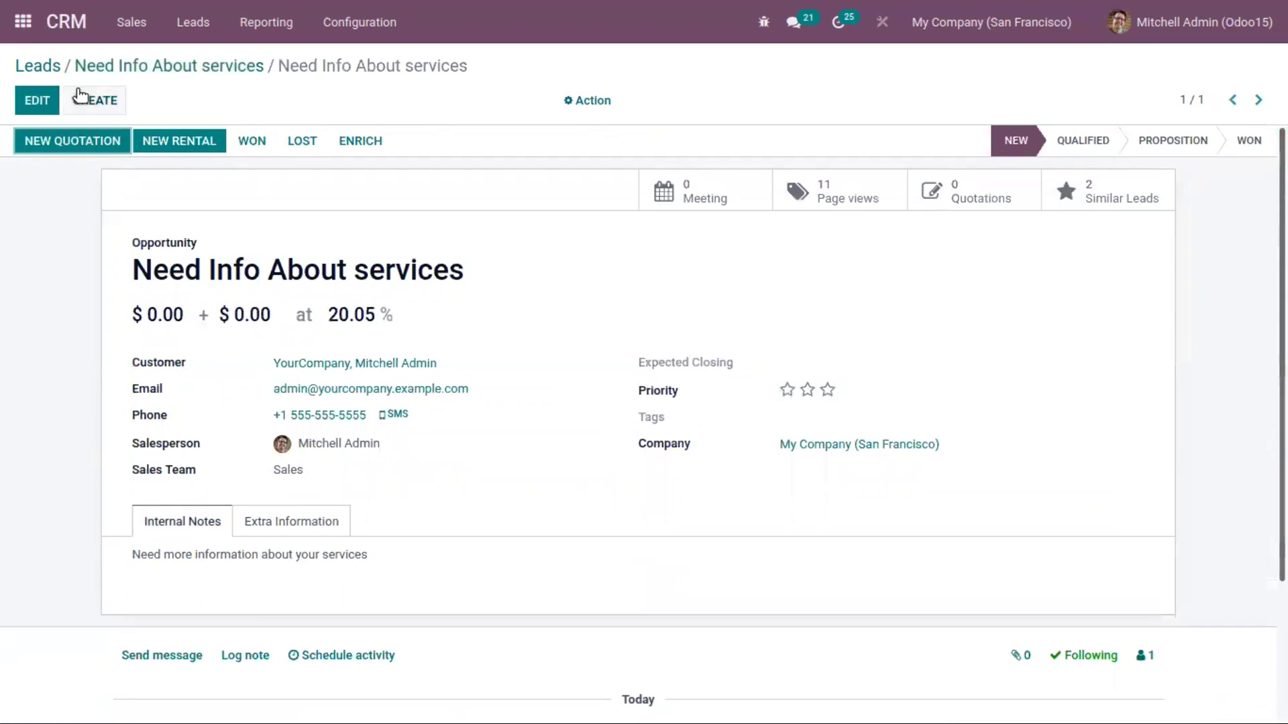
{"action": "left_click", "coordinate": [1116, 200]}
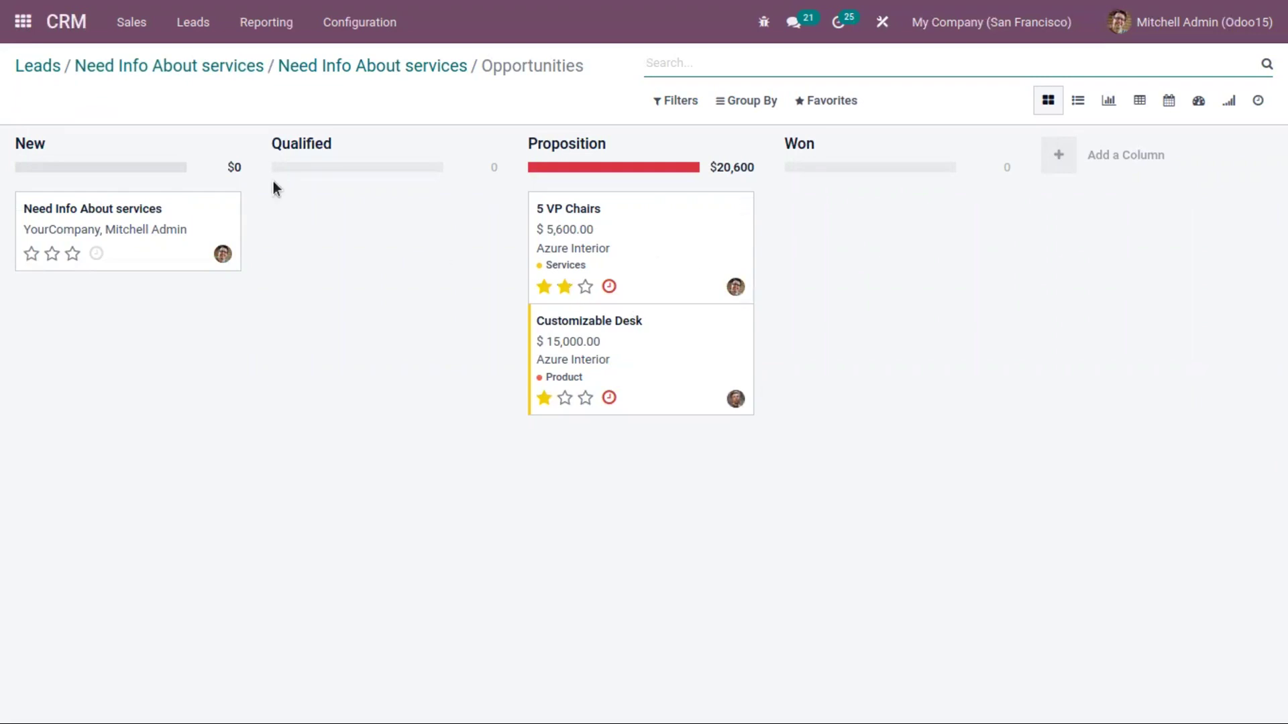
Go back through the breadcrumbs to the 'Need Info About services' opportunity form under Leads.
{"action": "left_click", "coordinate": [372, 67]}
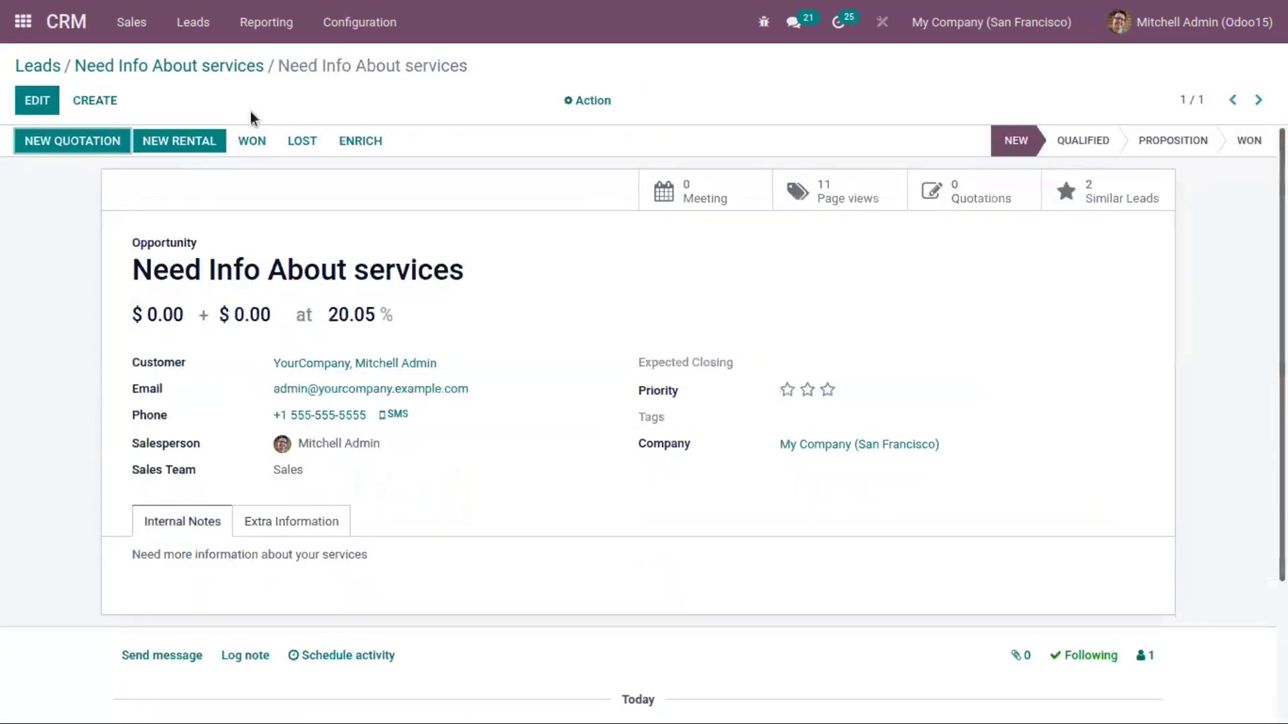
{"action": "left_click", "coordinate": [202, 66]}
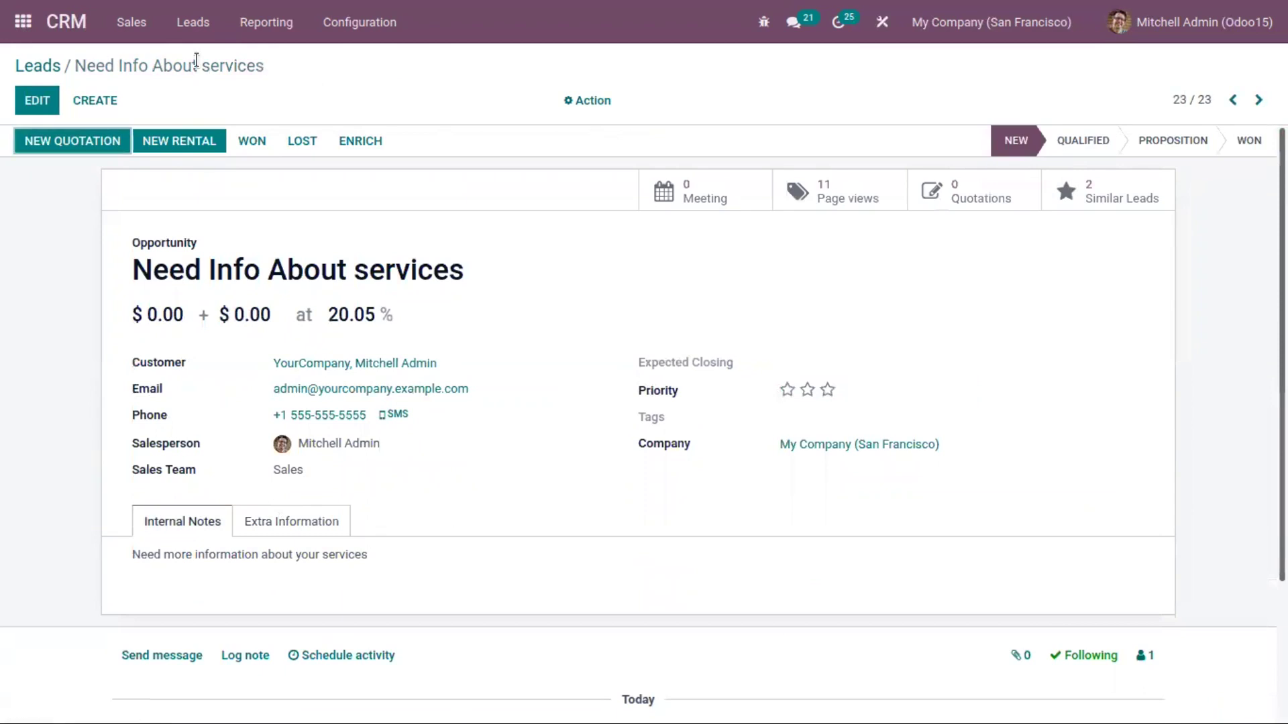